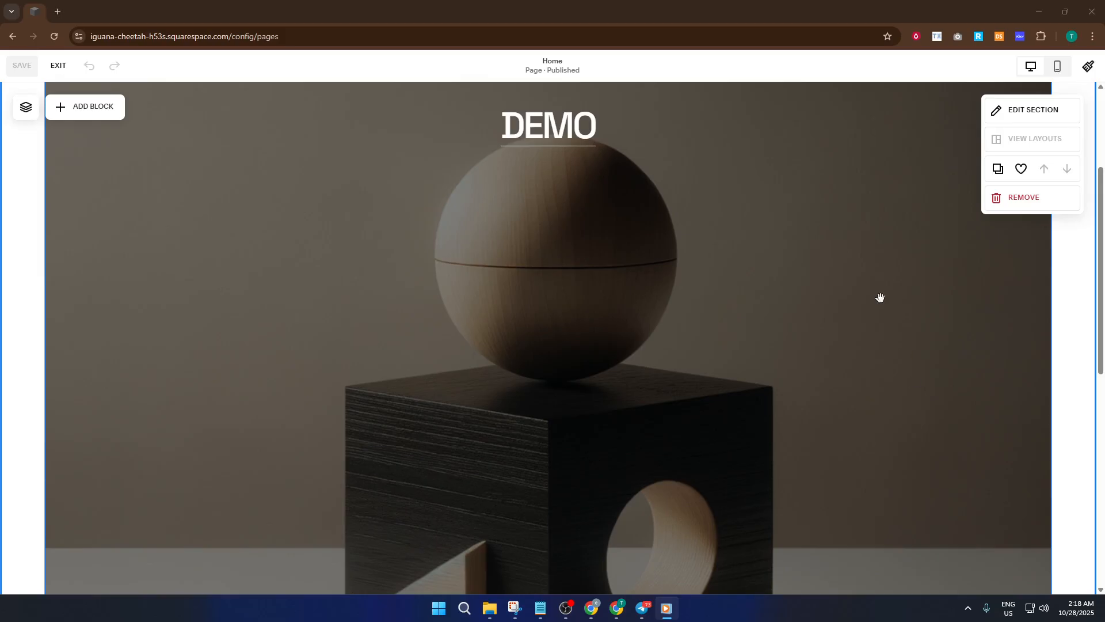
Step: Open the design settings of the large wooden sphere and cube image below the DEMO heading
{"action": "scroll", "coordinate": [610, 324], "scroll_direction": "down", "scroll_amount": 4}
{"action": "scroll", "coordinate": [622, 293], "scroll_direction": "up", "scroll_amount": 3}
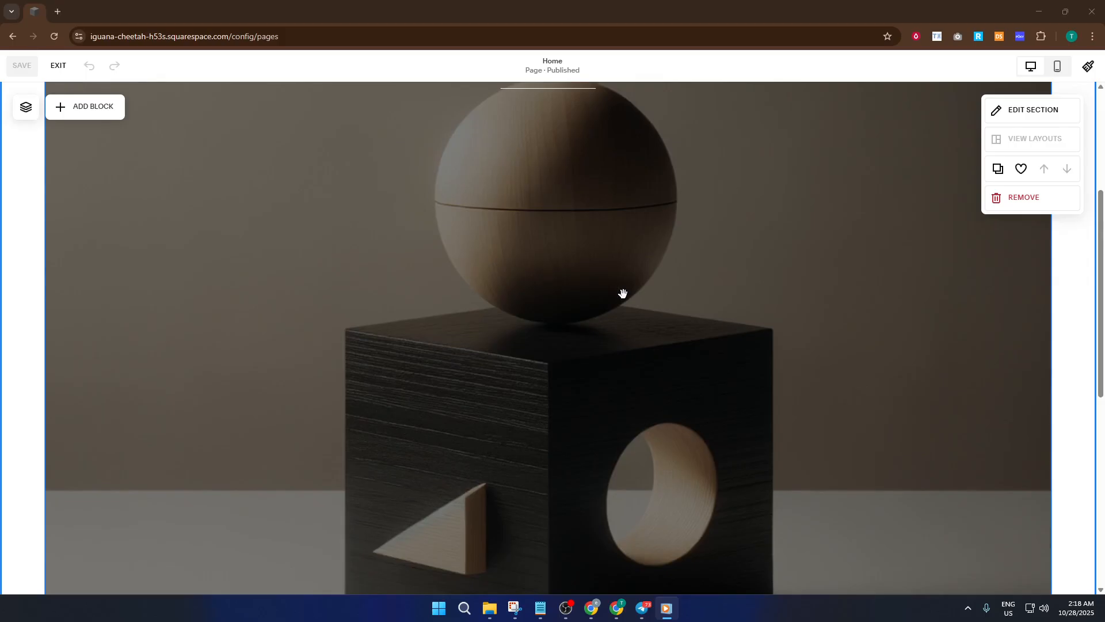
{"action": "left_click", "coordinate": [623, 294]}
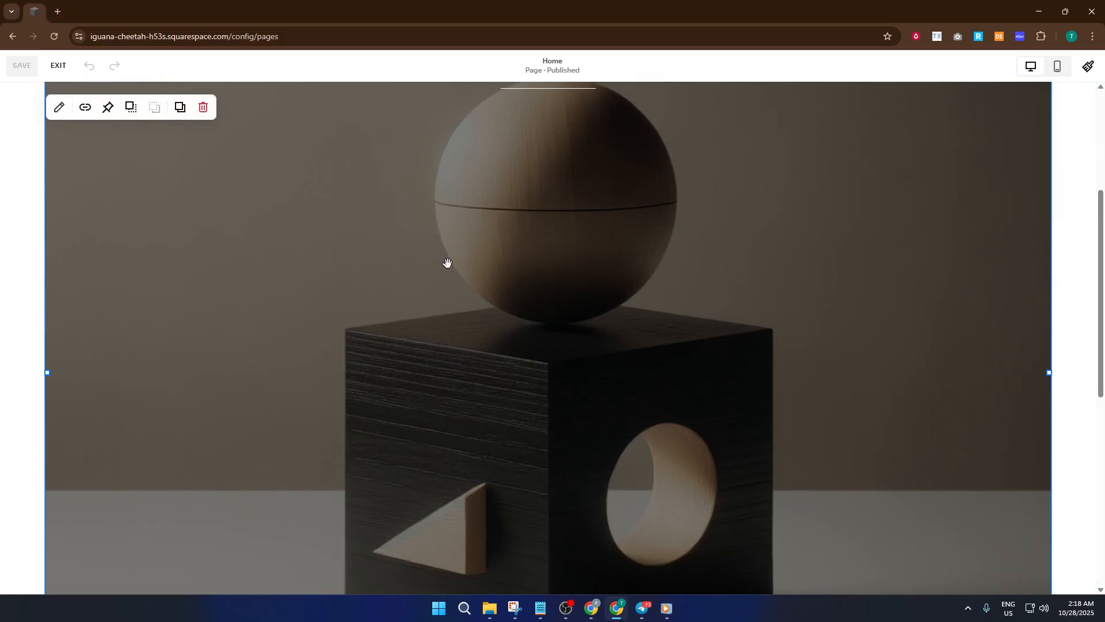
{"action": "left_click", "coordinate": [57, 114]}
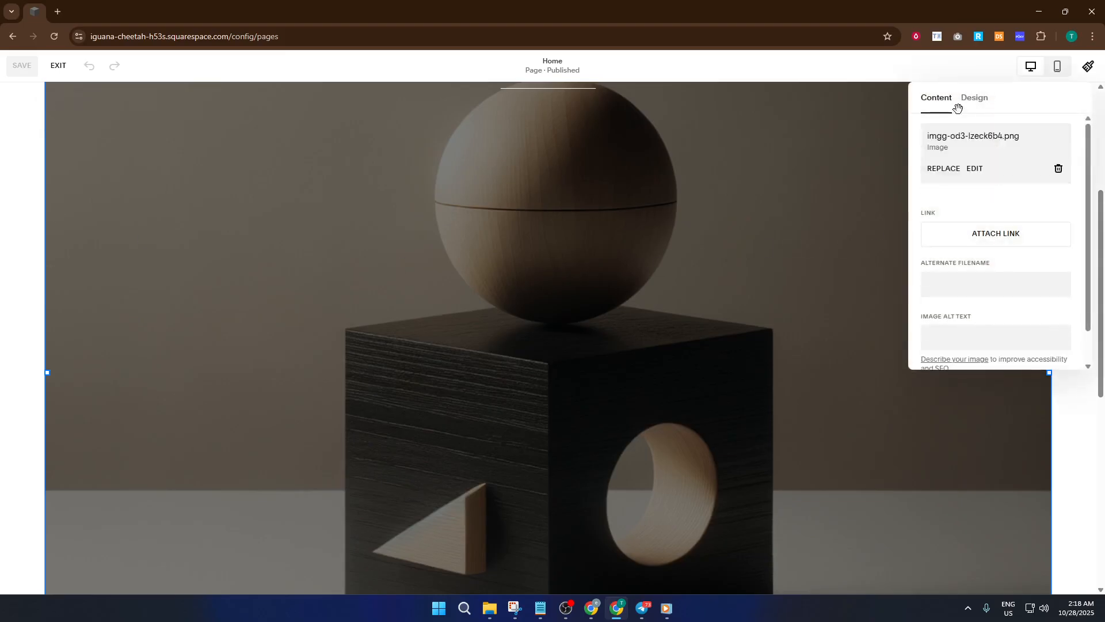
{"action": "left_click", "coordinate": [970, 102]}
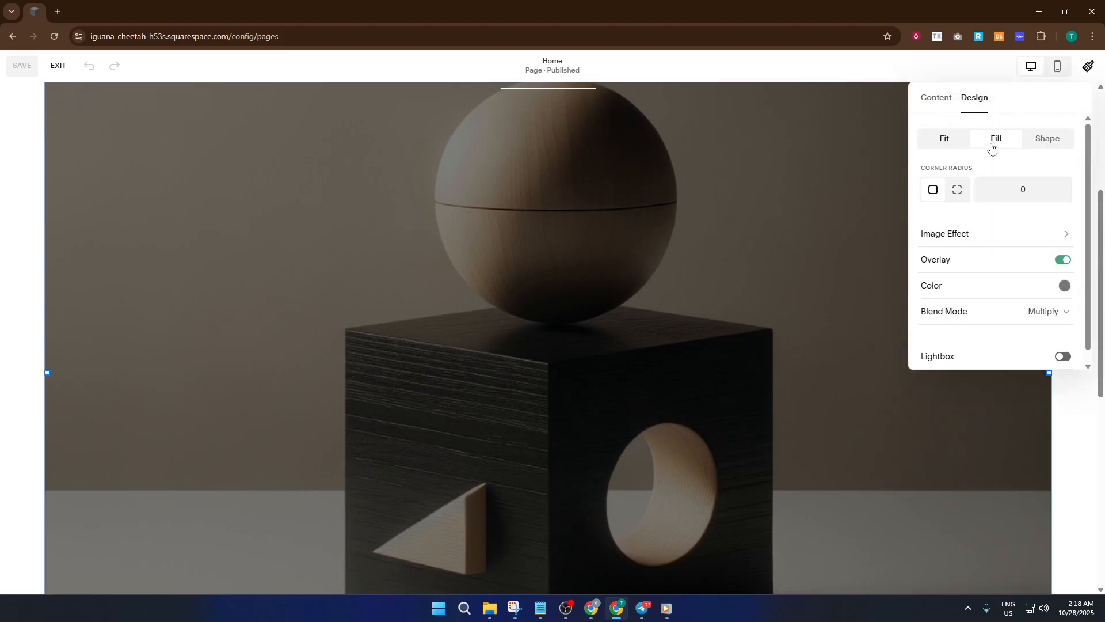
Step: Try the Fit, Fill and Shape display modes on the image, ending on Fill
{"action": "left_click", "coordinate": [953, 147]}
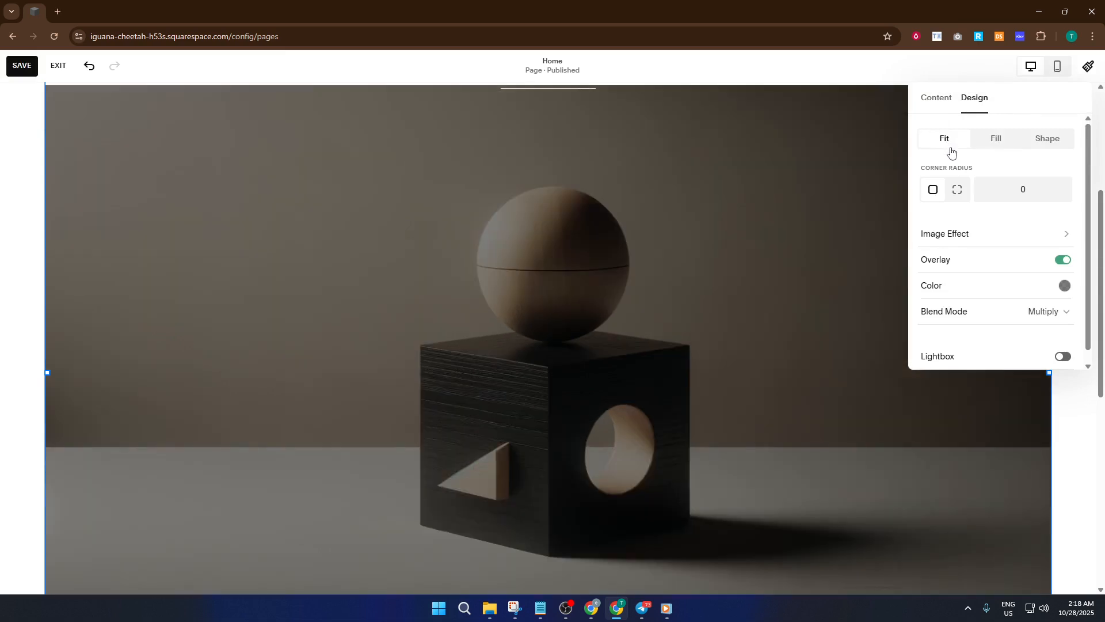
{"action": "left_click", "coordinate": [993, 145]}
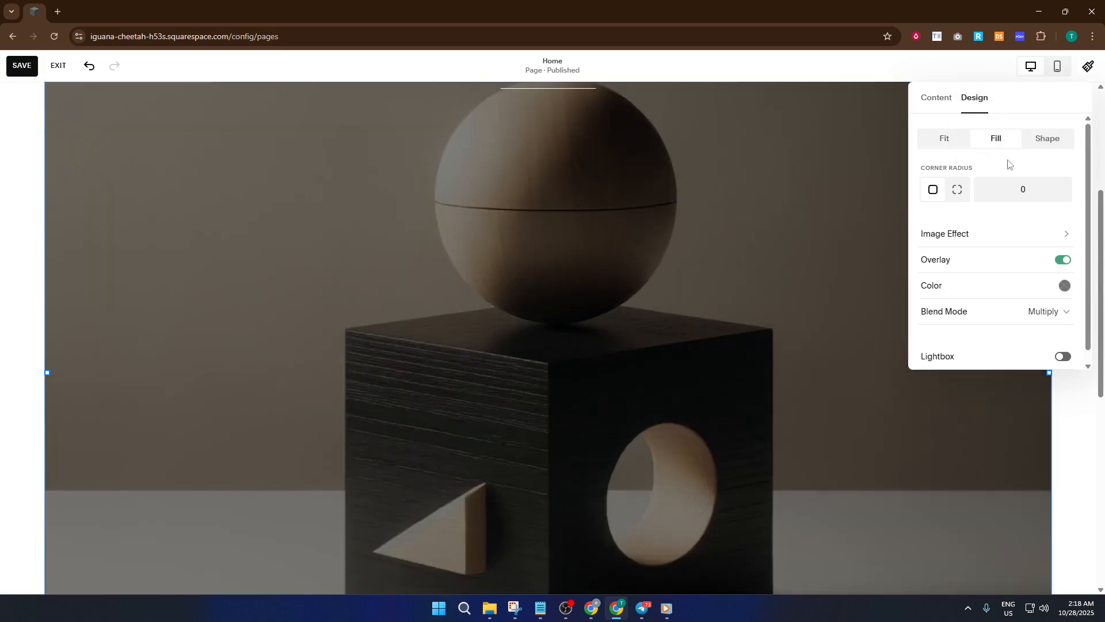
{"action": "left_click", "coordinate": [1041, 142]}
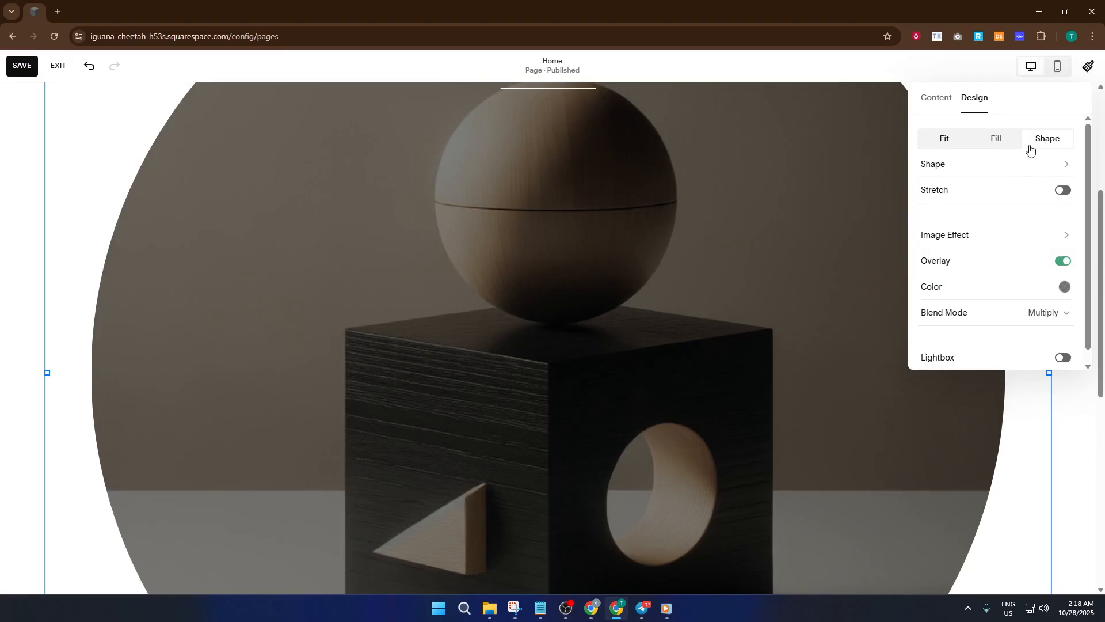
{"action": "scroll", "coordinate": [1000, 154], "scroll_direction": "down", "scroll_amount": 1}
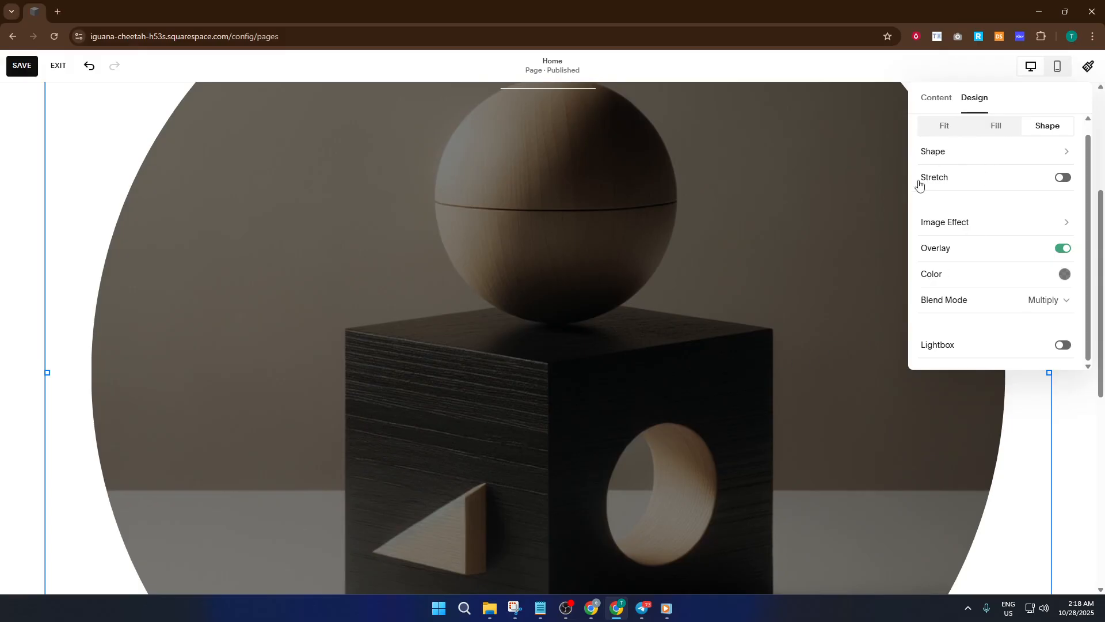
{"action": "left_click", "coordinate": [994, 130]}
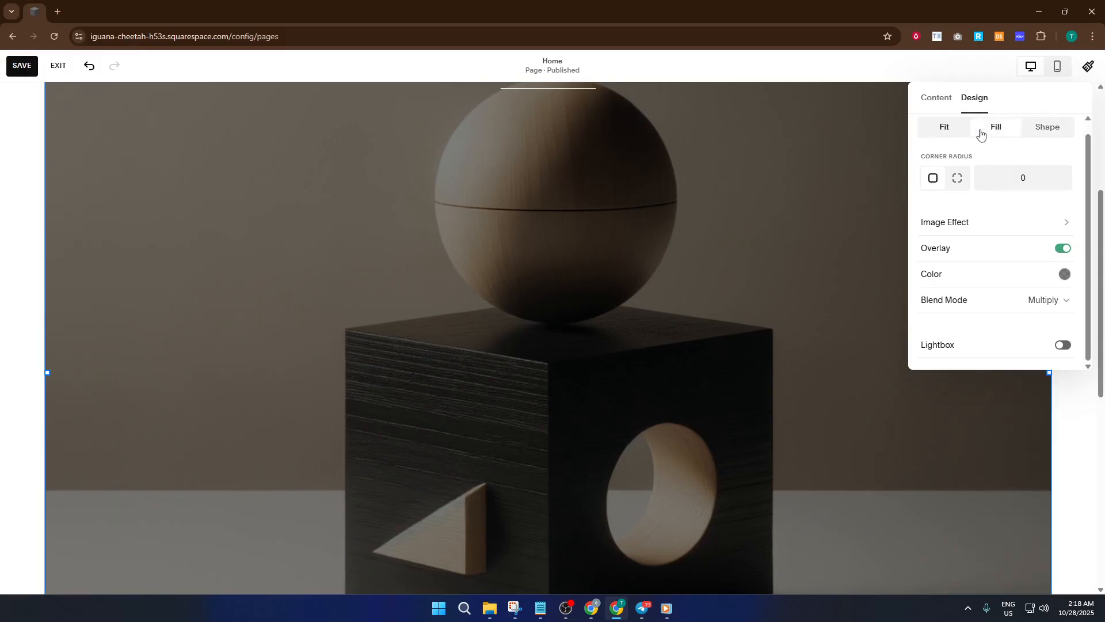
Step: Set the image's display mode to Shape and bring up the 3:2 shape choices after browsing the 2:3 ones
{"action": "left_click", "coordinate": [1041, 127]}
{"action": "scroll", "coordinate": [1031, 165], "scroll_direction": "up", "scroll_amount": 1}
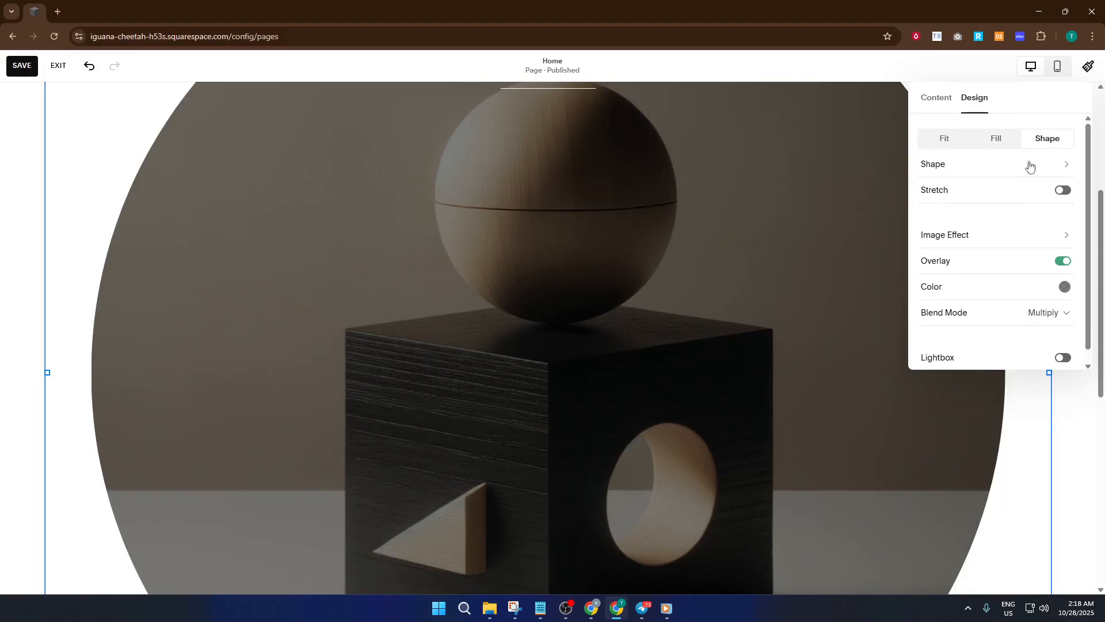
{"action": "left_click", "coordinate": [1051, 167]}
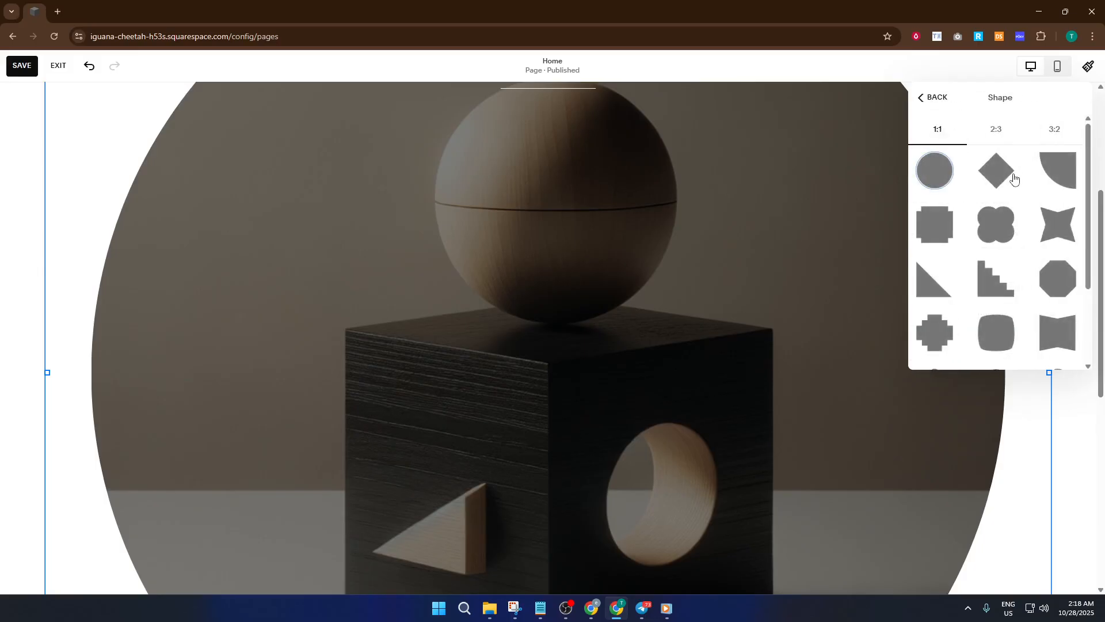
{"action": "left_click", "coordinate": [1008, 131]}
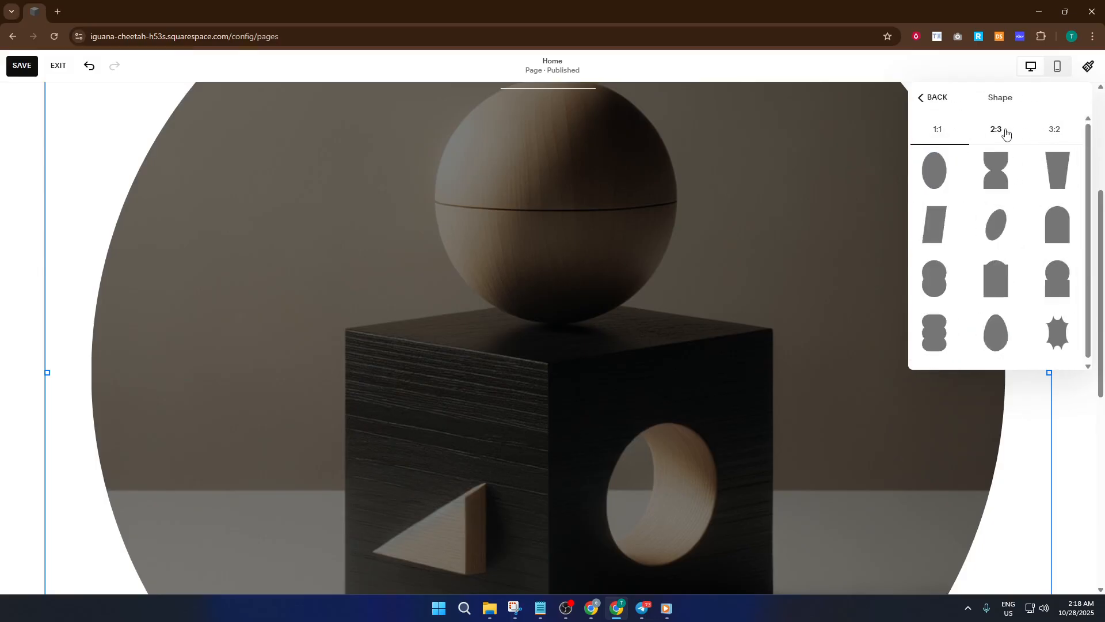
{"action": "left_click", "coordinate": [1052, 136]}
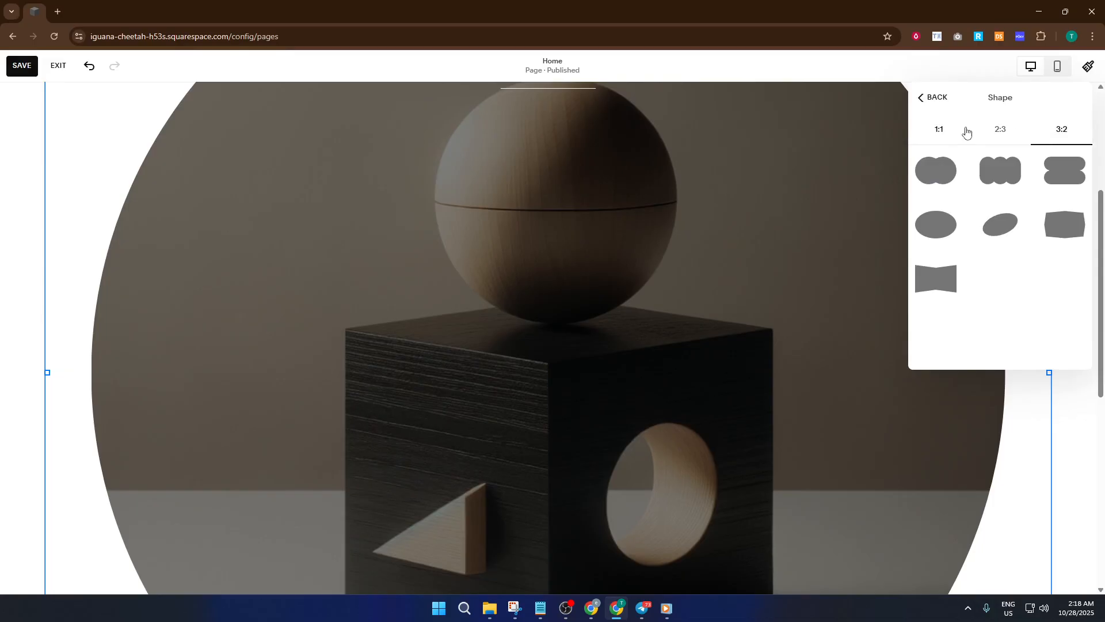
Step: Try several 3:2 shapes on the image and settle on the shape of two stacked horizontal pills
{"action": "left_click", "coordinate": [933, 170]}
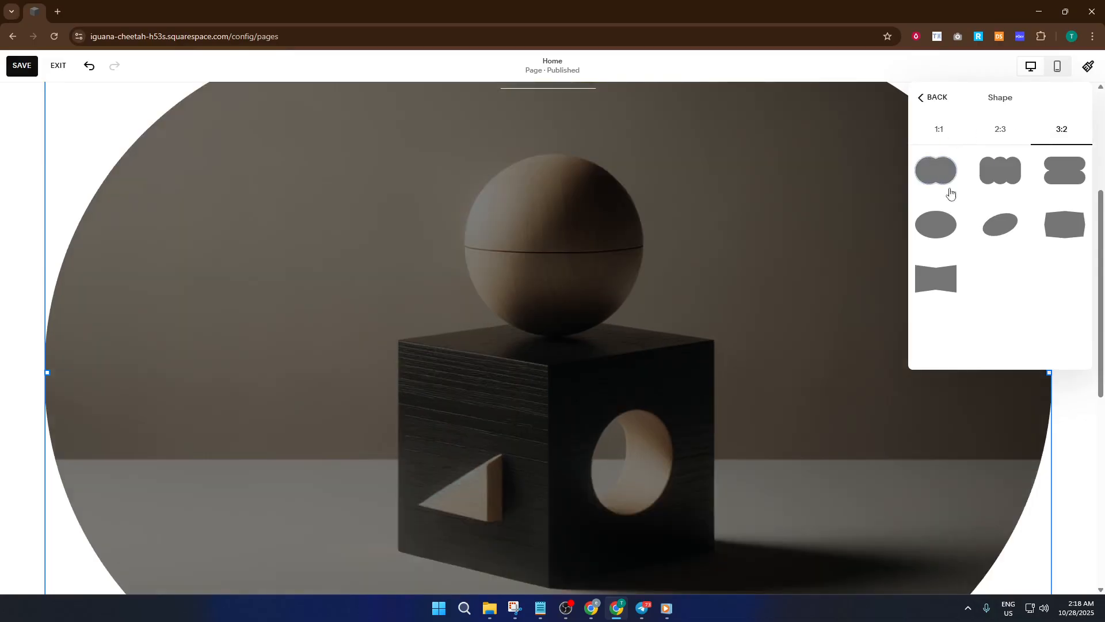
{"action": "left_click", "coordinate": [937, 223]}
{"action": "left_click", "coordinate": [939, 276]}
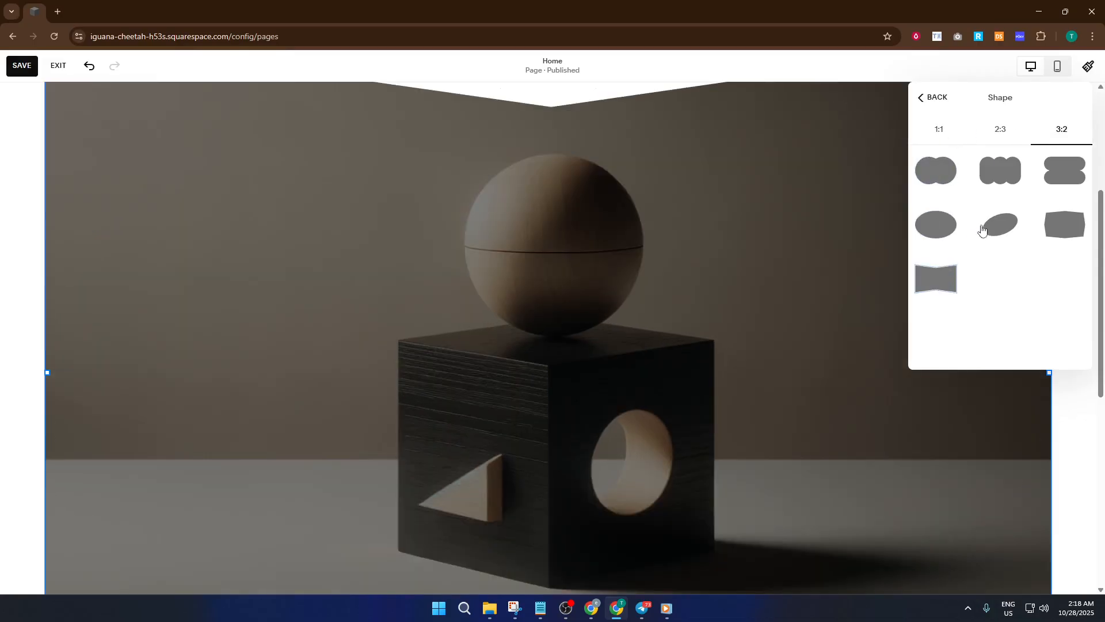
{"action": "left_click", "coordinate": [982, 229]}
{"action": "left_click", "coordinate": [1007, 184]}
{"action": "left_click", "coordinate": [1061, 174]}
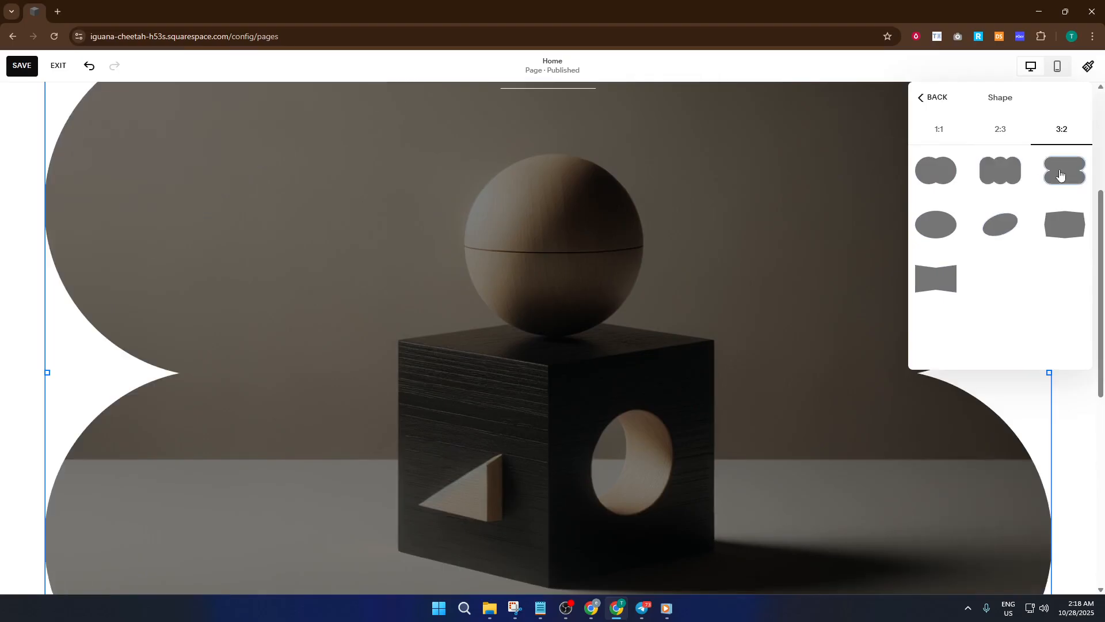
{"action": "left_click", "coordinate": [935, 99]}
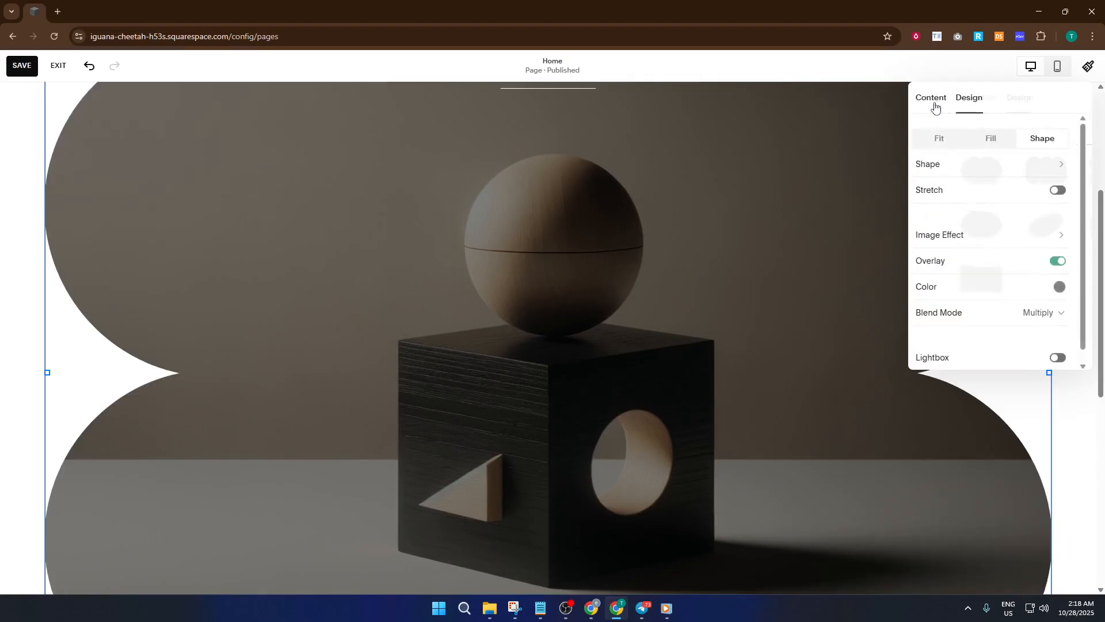
Step: Examine the shaped image on the page and its content settings for link, alternate filename and alt text
{"action": "scroll", "coordinate": [811, 224], "scroll_direction": "down", "scroll_amount": 4}
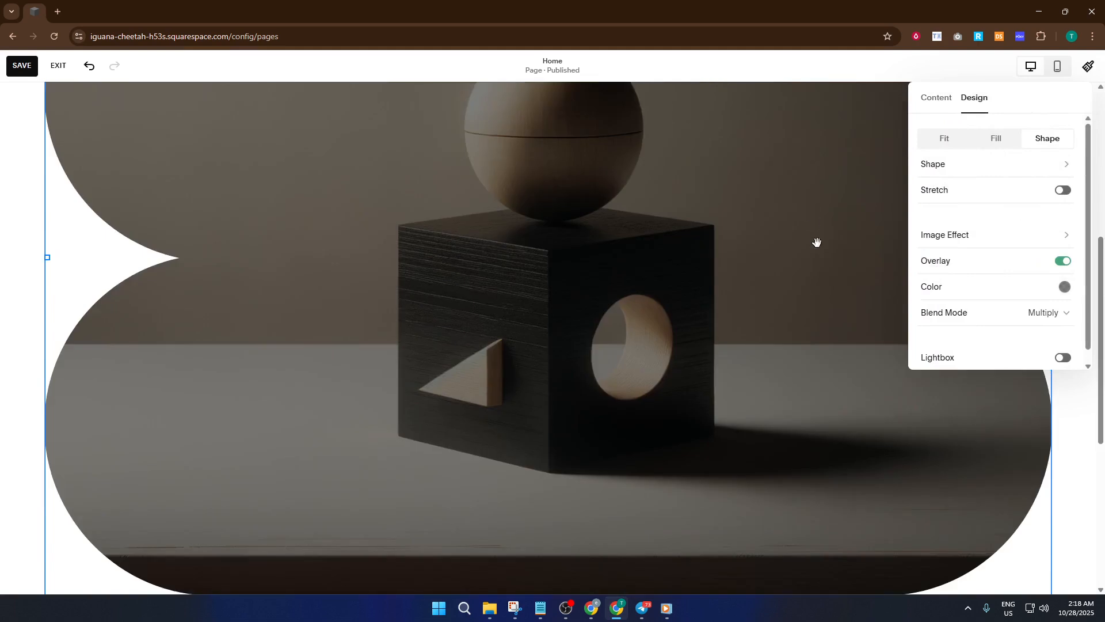
{"action": "scroll", "coordinate": [971, 253], "scroll_direction": "down", "scroll_amount": 1}
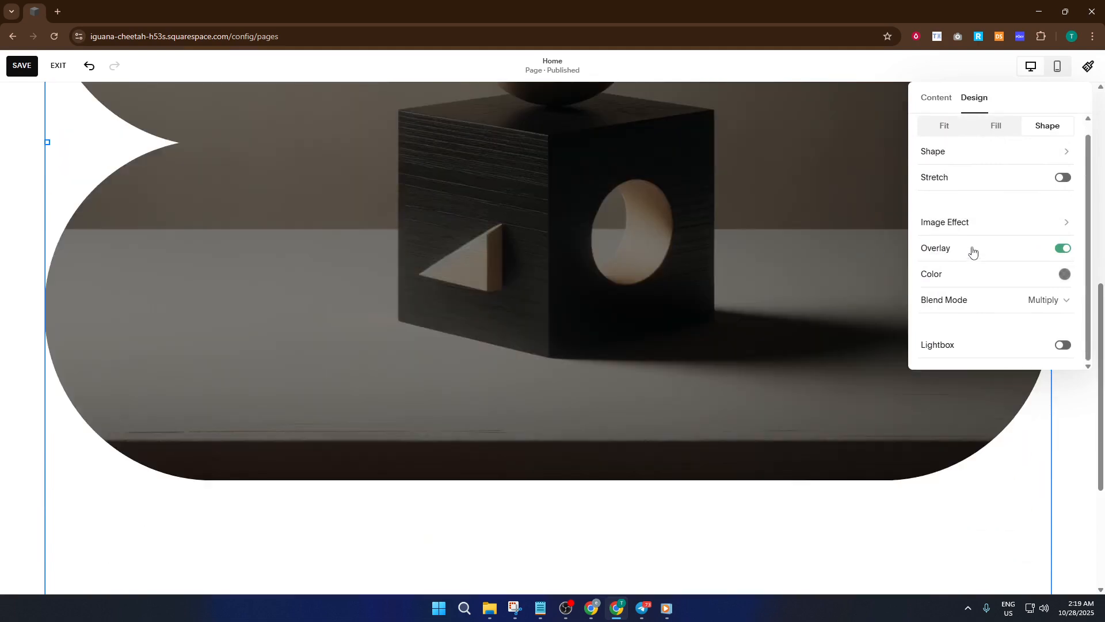
{"action": "scroll", "coordinate": [973, 252], "scroll_direction": "up", "scroll_amount": 1}
{"action": "left_click", "coordinate": [931, 106]}
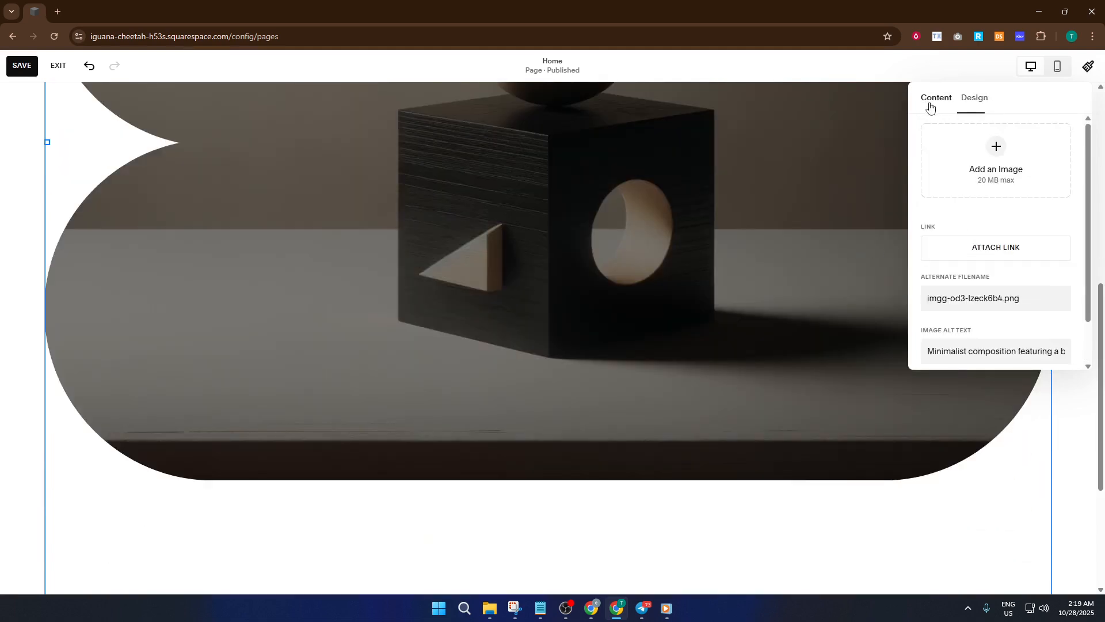
{"action": "scroll", "coordinate": [966, 233], "scroll_direction": "down", "scroll_amount": 2}
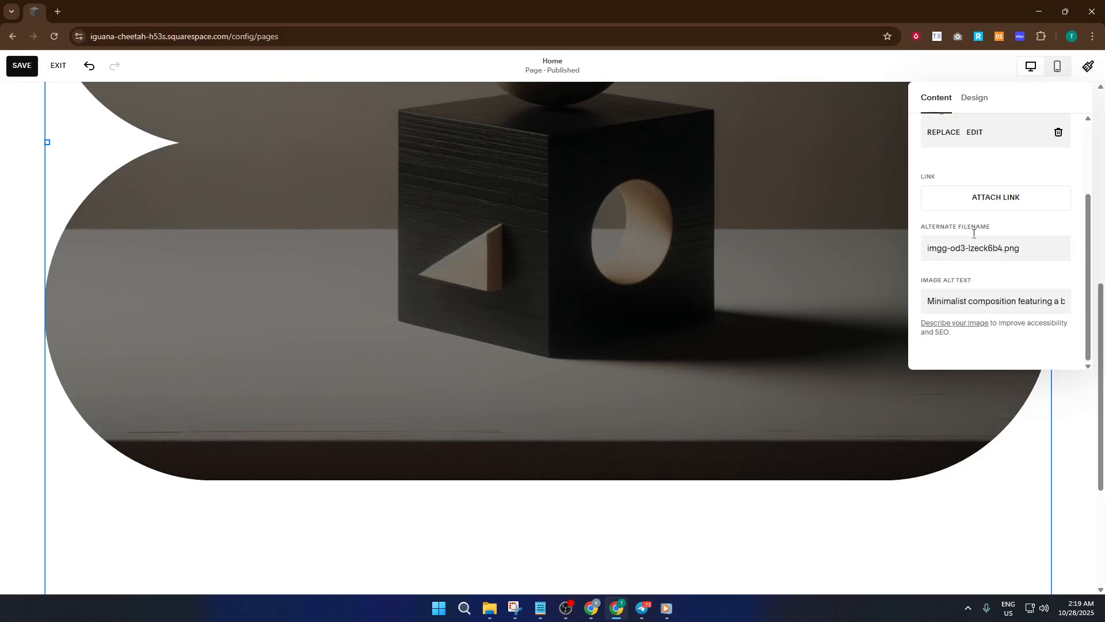
{"action": "scroll", "coordinate": [974, 234], "scroll_direction": "up", "scroll_amount": 2}
{"action": "left_click", "coordinate": [975, 99]}
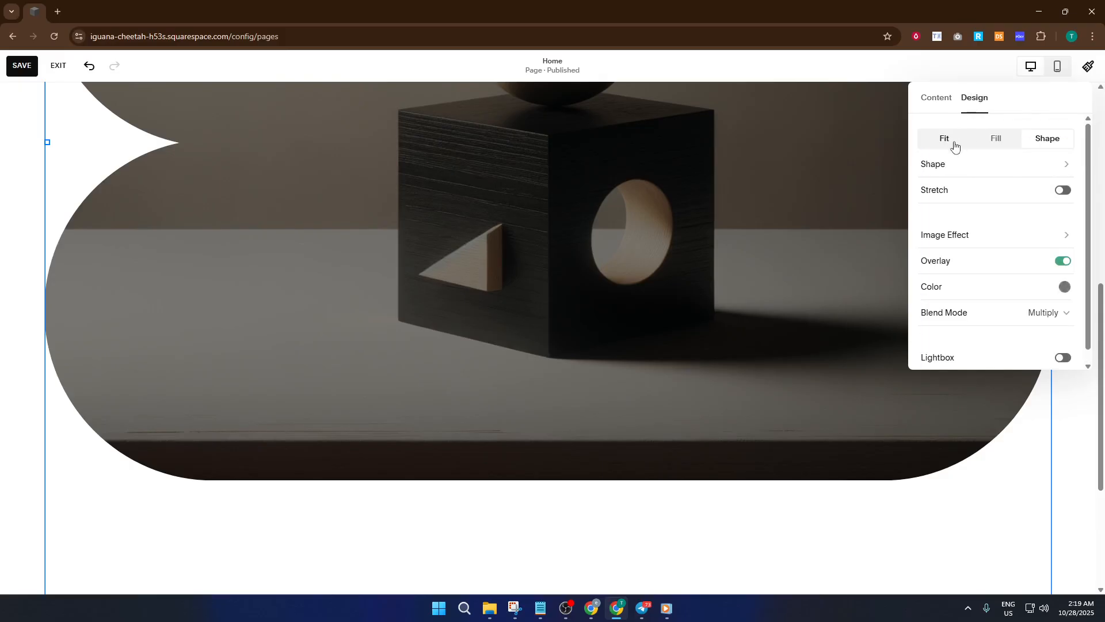
{"action": "scroll", "coordinate": [781, 211], "scroll_direction": "up", "scroll_amount": 5}
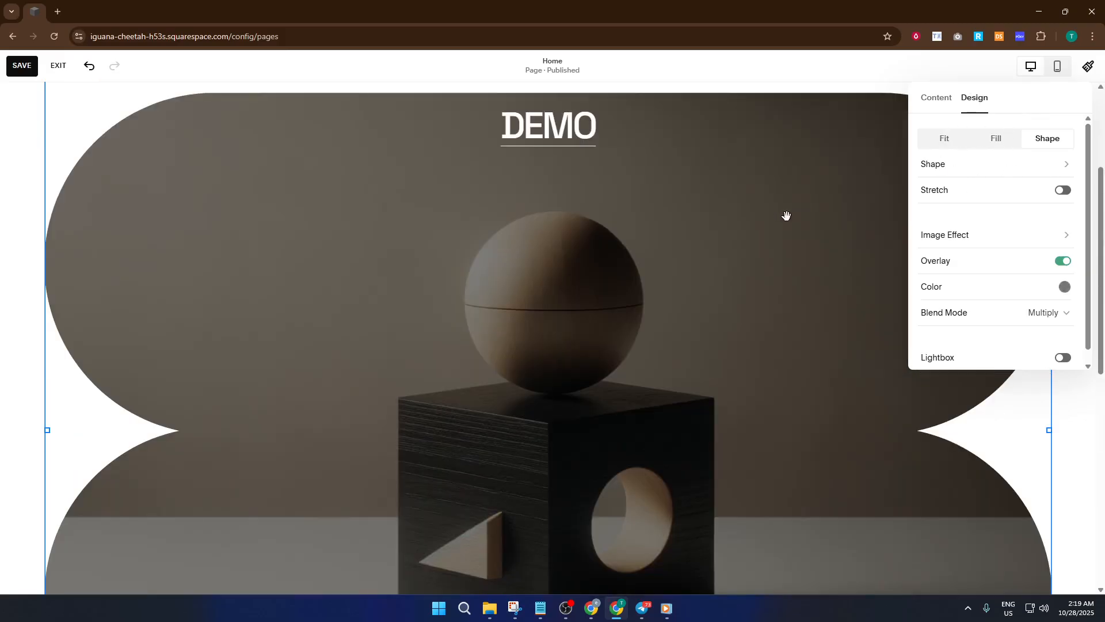
{"action": "scroll", "coordinate": [786, 217], "scroll_direction": "down", "scroll_amount": 2}
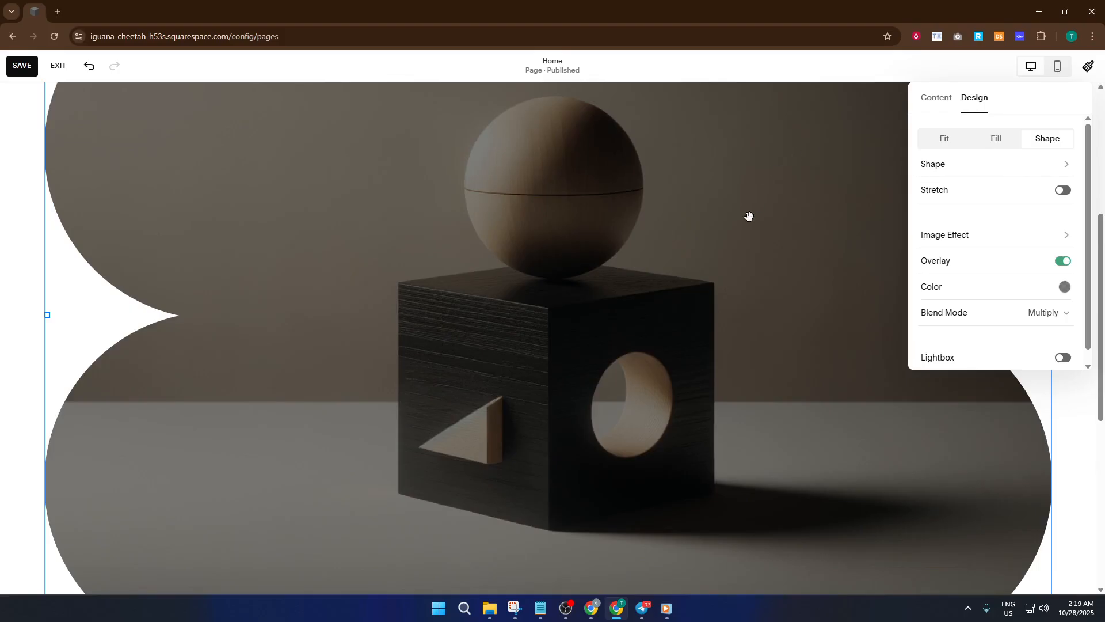
{"action": "scroll", "coordinate": [747, 221], "scroll_direction": "up", "scroll_amount": 1}
{"action": "scroll", "coordinate": [747, 222], "scroll_direction": "up", "scroll_amount": 1}
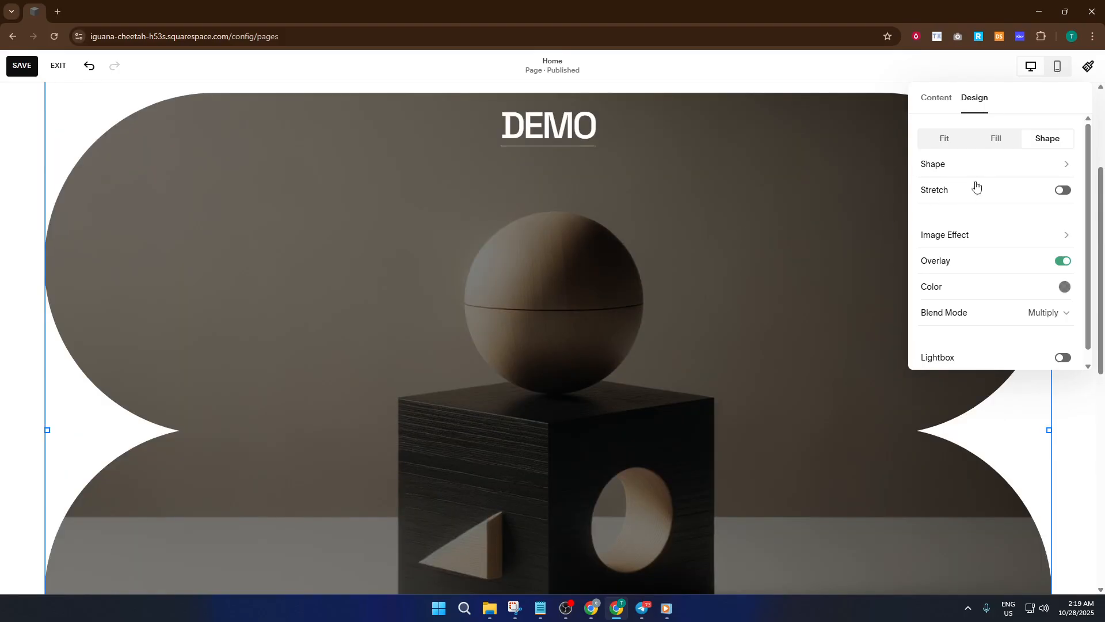
Step: Try the Fill mode and the Fit mode on the image and inspect its corner radius setting
{"action": "left_click", "coordinate": [991, 144]}
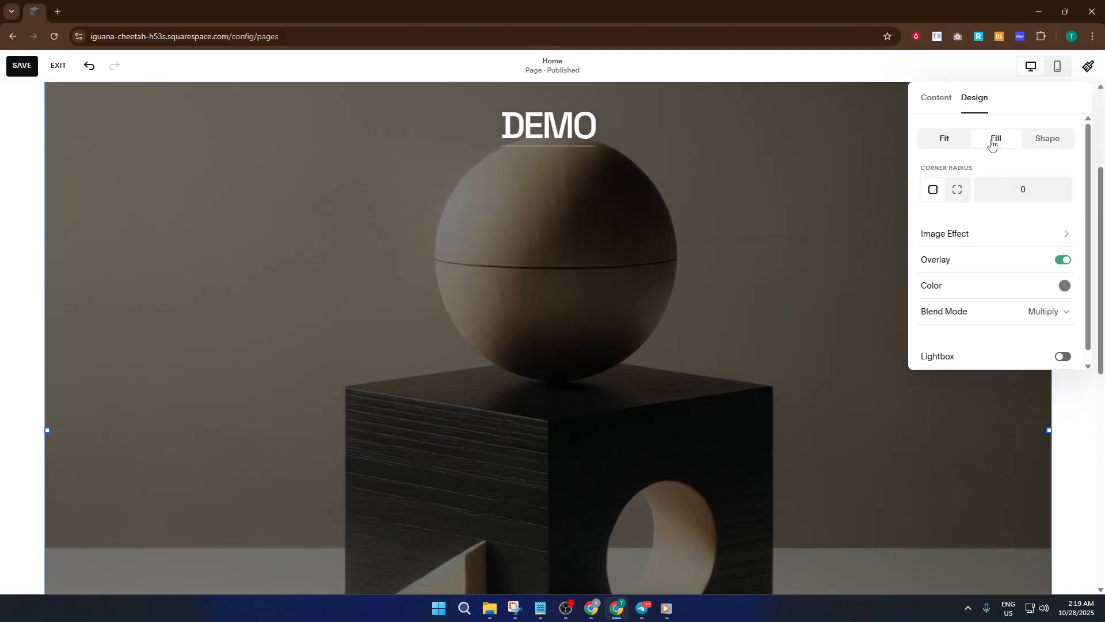
{"action": "left_click", "coordinate": [957, 143]}
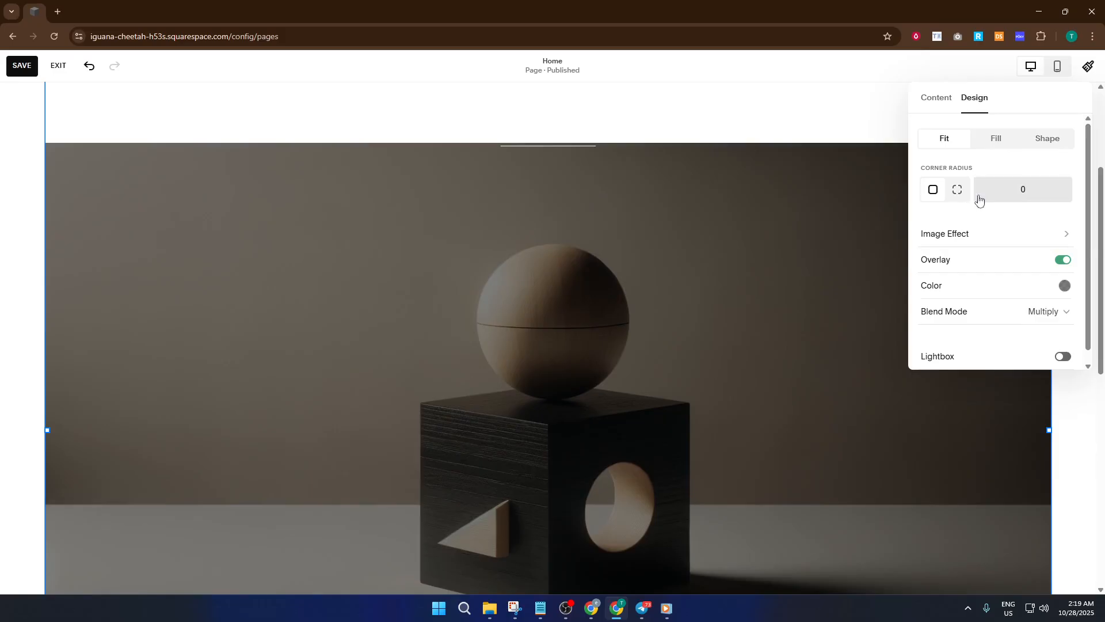
{"action": "left_click", "coordinate": [1001, 192]}
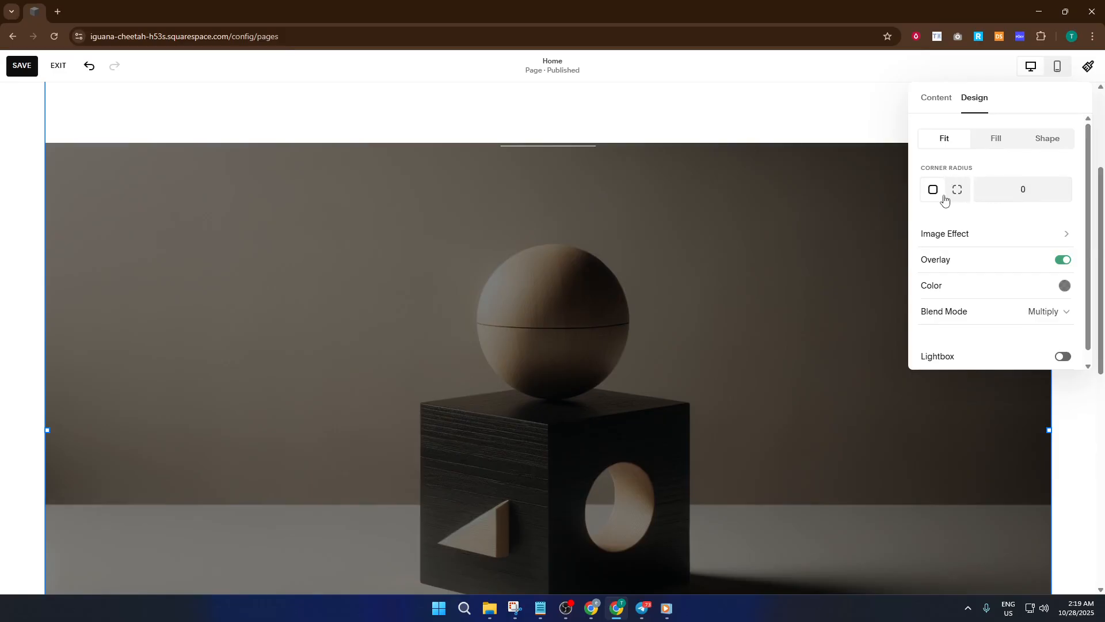
{"action": "scroll", "coordinate": [950, 224], "scroll_direction": "down", "scroll_amount": 1}
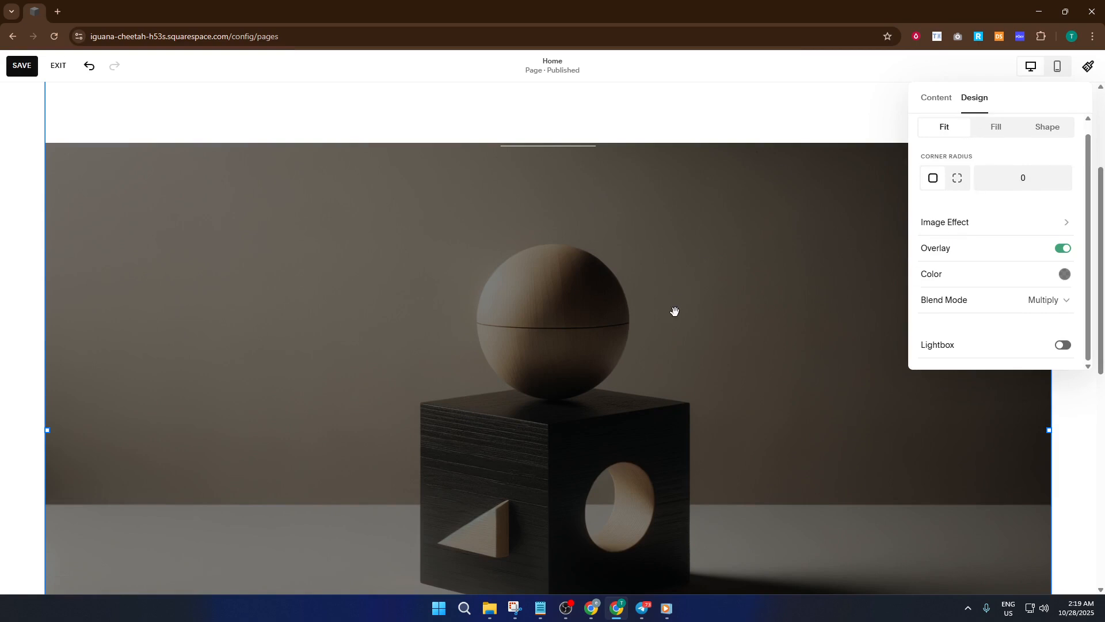
{"action": "scroll", "coordinate": [675, 312], "scroll_direction": "down", "scroll_amount": 2}
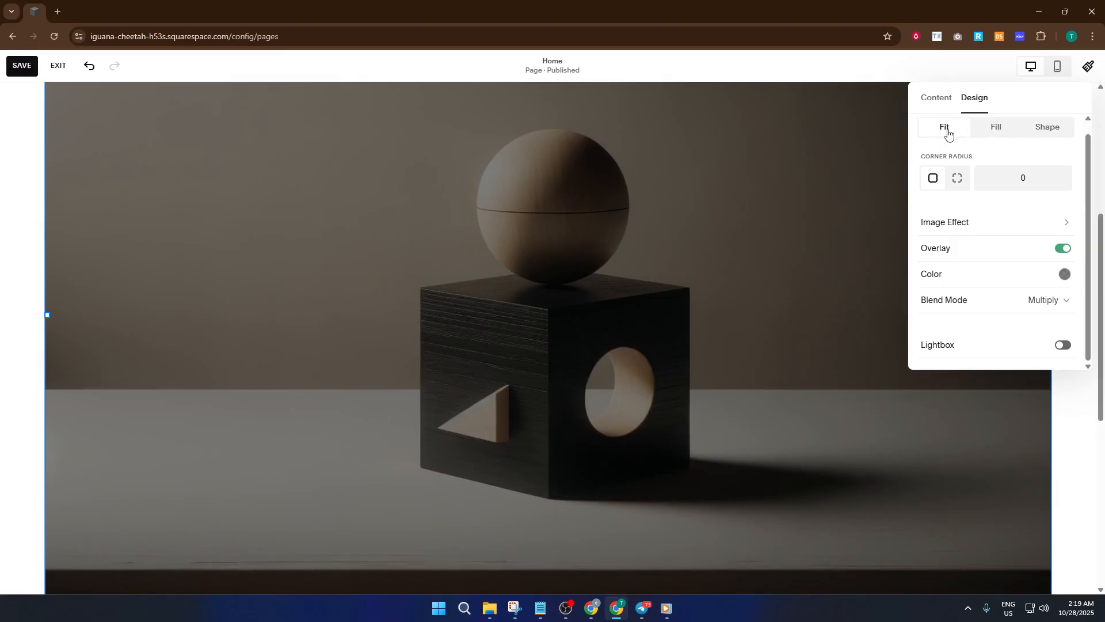
Step: Switch the image's corner radius to individual corner values and compare Fill with Fit, ending on Fit
{"action": "left_click", "coordinate": [955, 181]}
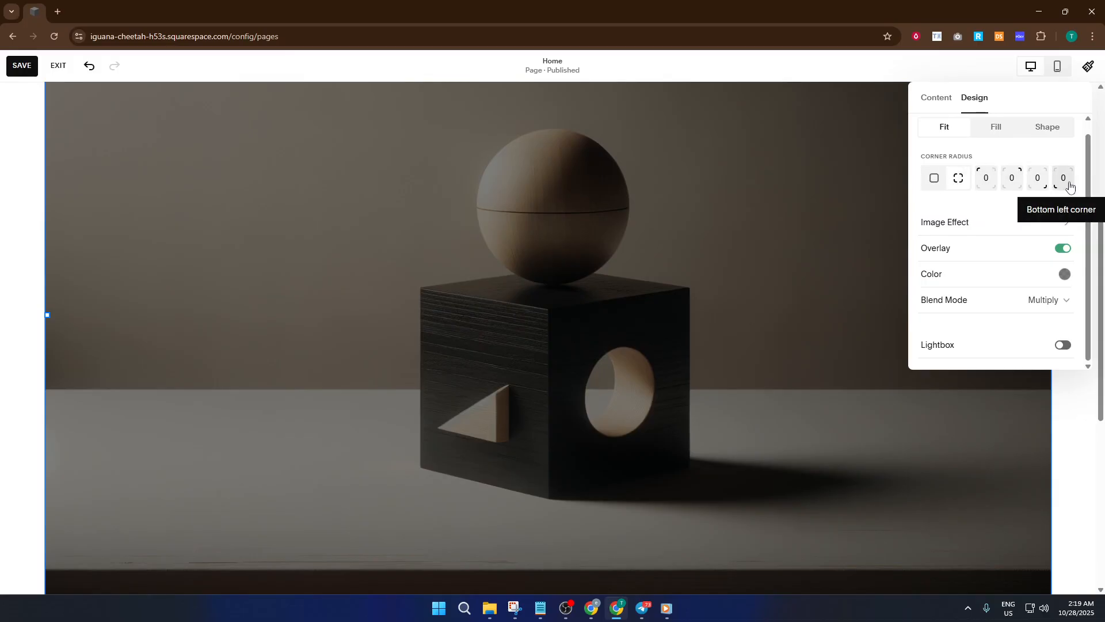
{"action": "left_click", "coordinate": [984, 129]}
{"action": "left_click", "coordinate": [950, 130]}
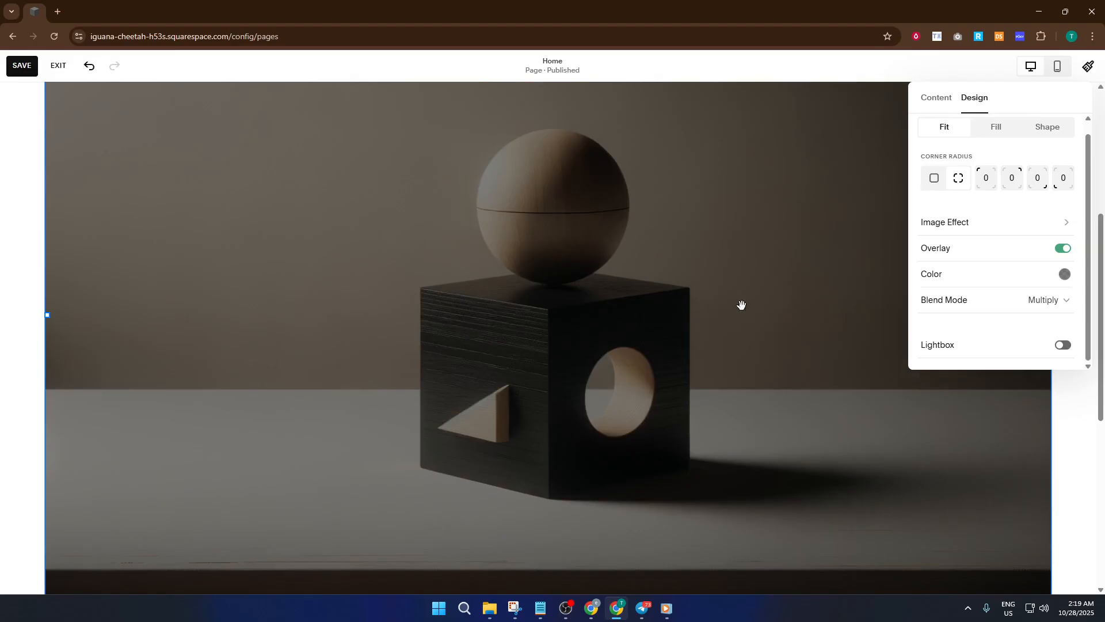
Step: Switch the image back to Shape mode and browse the 1:1 shapes, keeping its two stacked pills shape
{"action": "left_click", "coordinate": [1049, 131]}
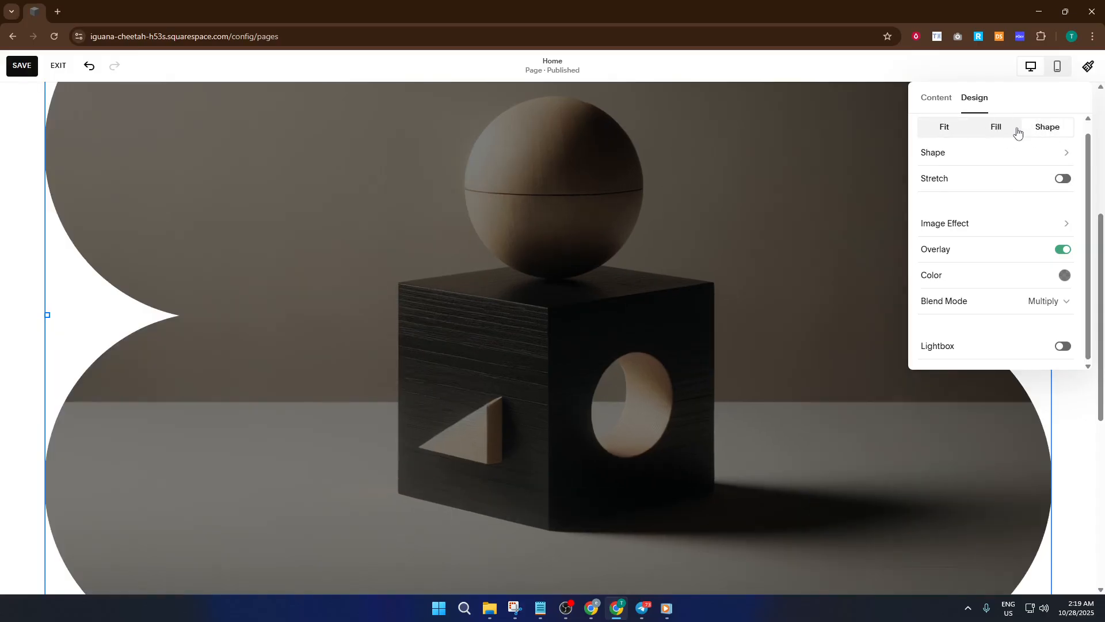
{"action": "left_click", "coordinate": [1069, 153]}
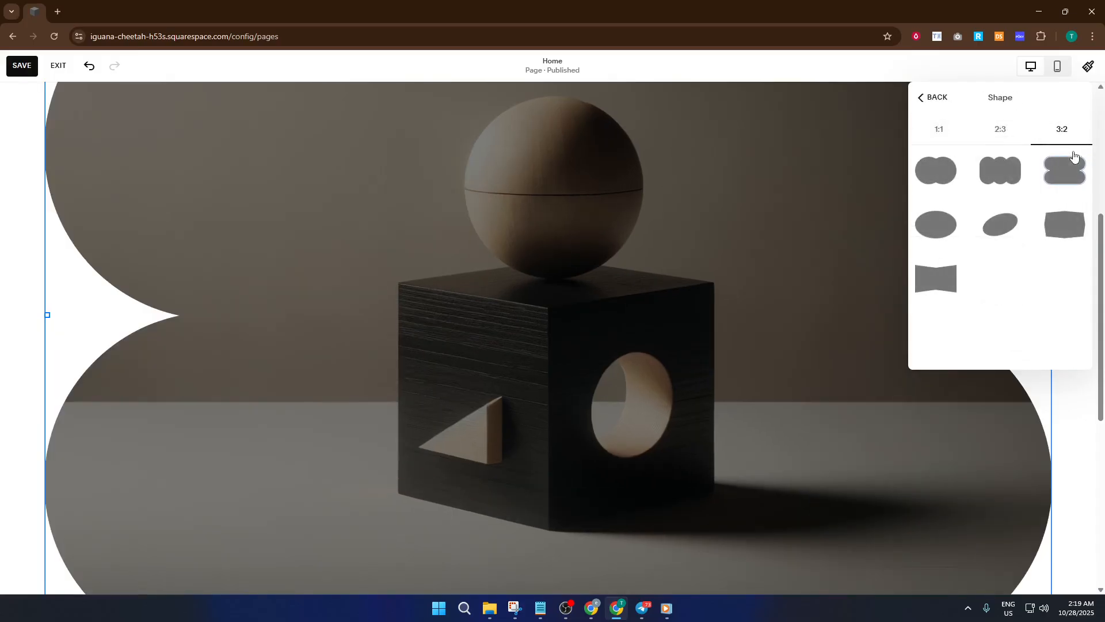
{"action": "left_click", "coordinate": [953, 136]}
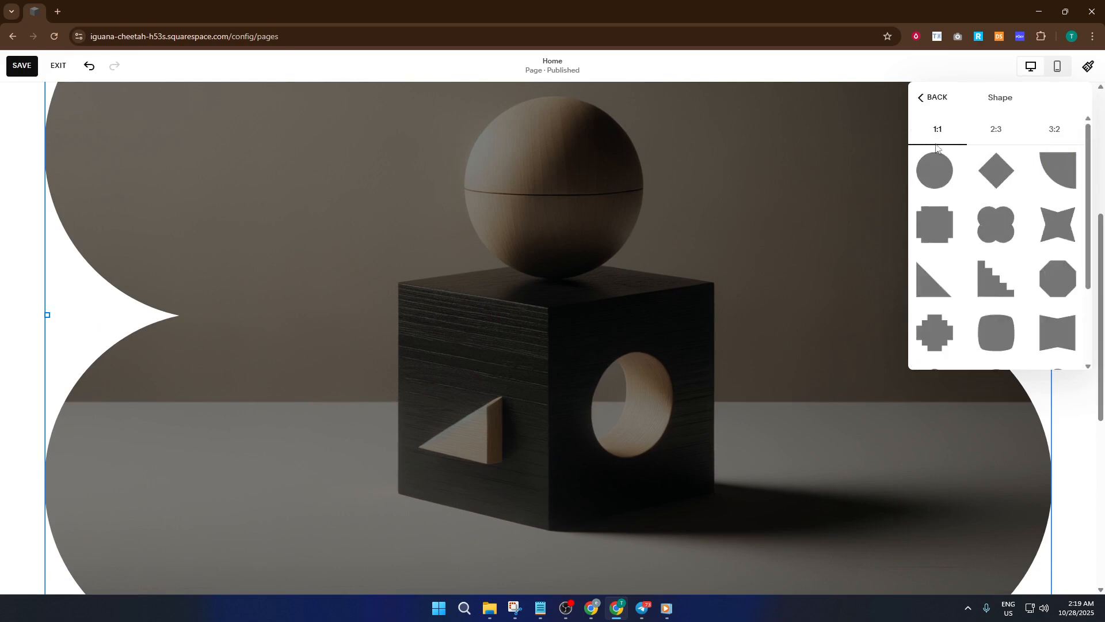
{"action": "left_click", "coordinate": [929, 102]}
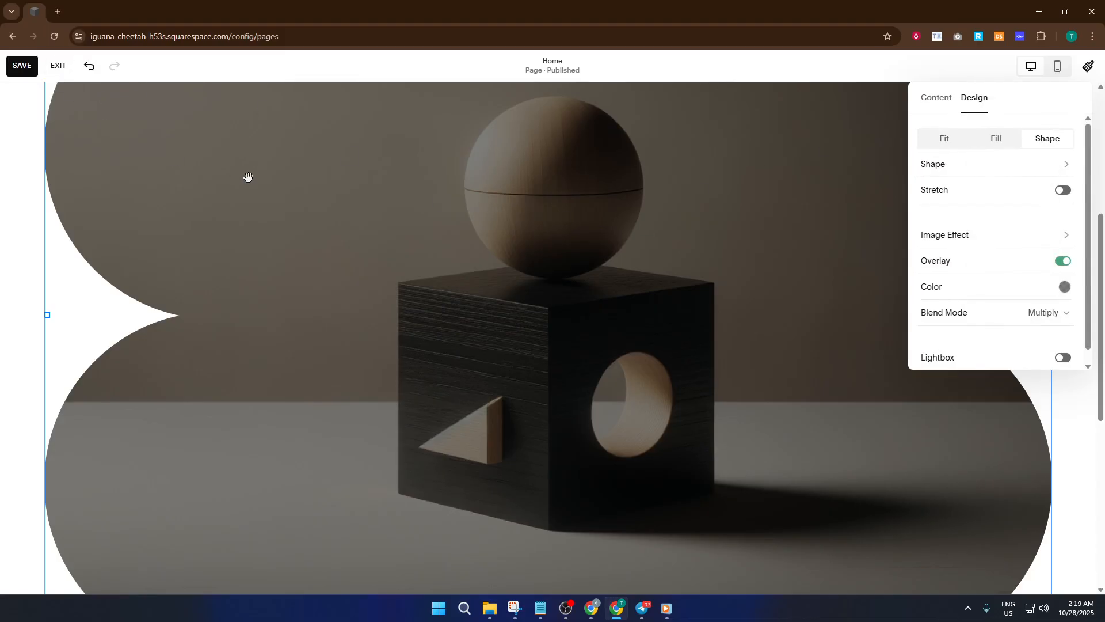
Step: Save the Home page, leave its editor and open the Blog 2 page for editing
{"action": "left_click", "coordinate": [35, 70]}
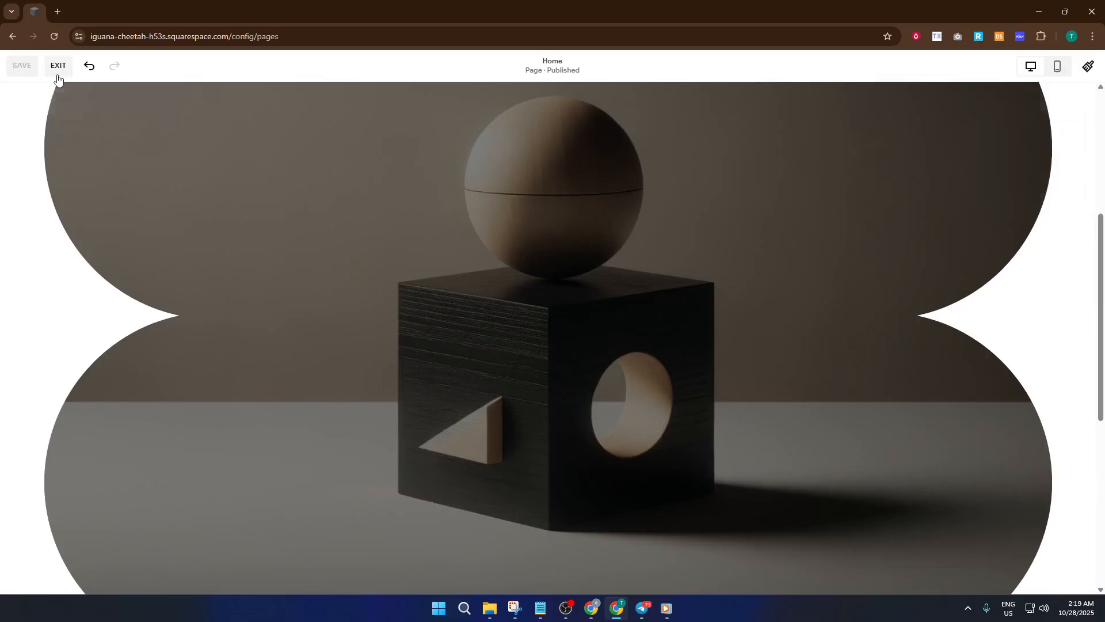
{"action": "left_click", "coordinate": [57, 66]}
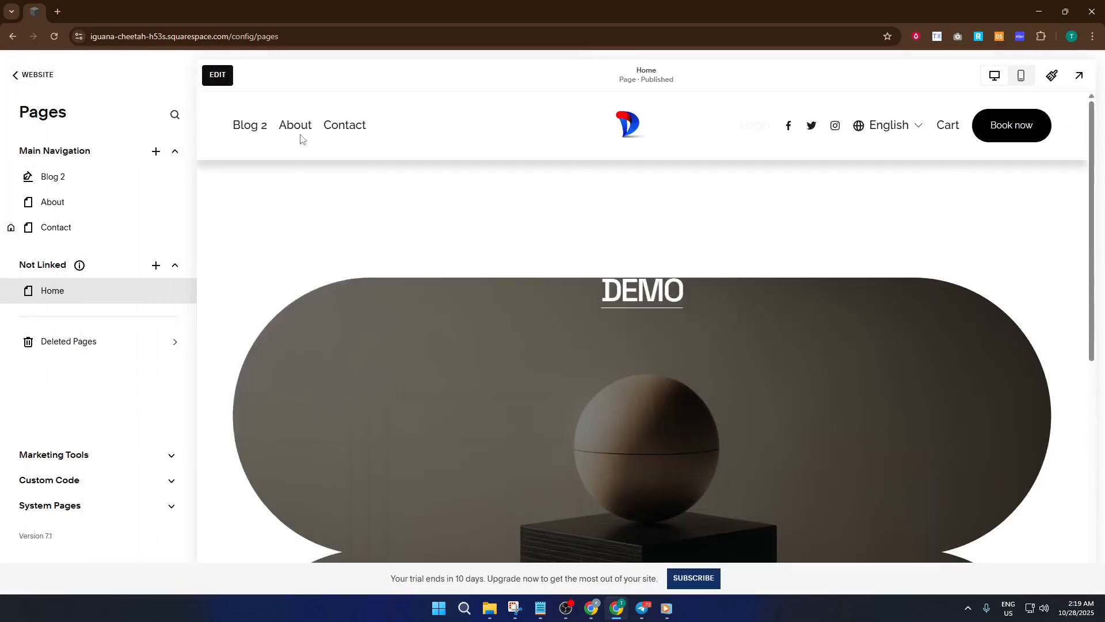
{"action": "left_click", "coordinate": [255, 133]}
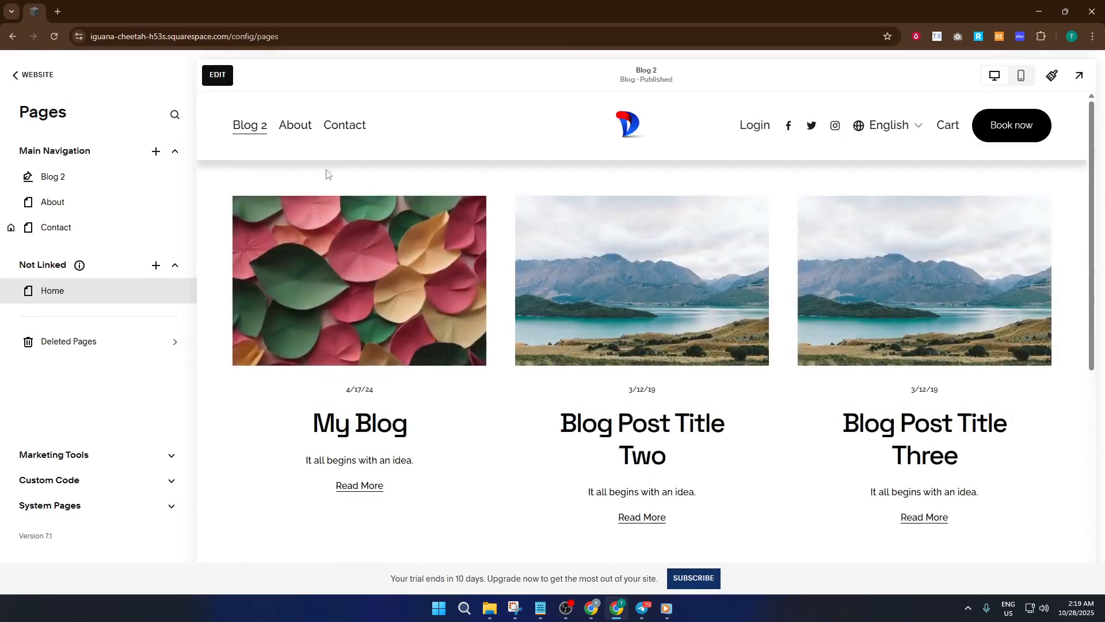
{"action": "left_click", "coordinate": [218, 84]}
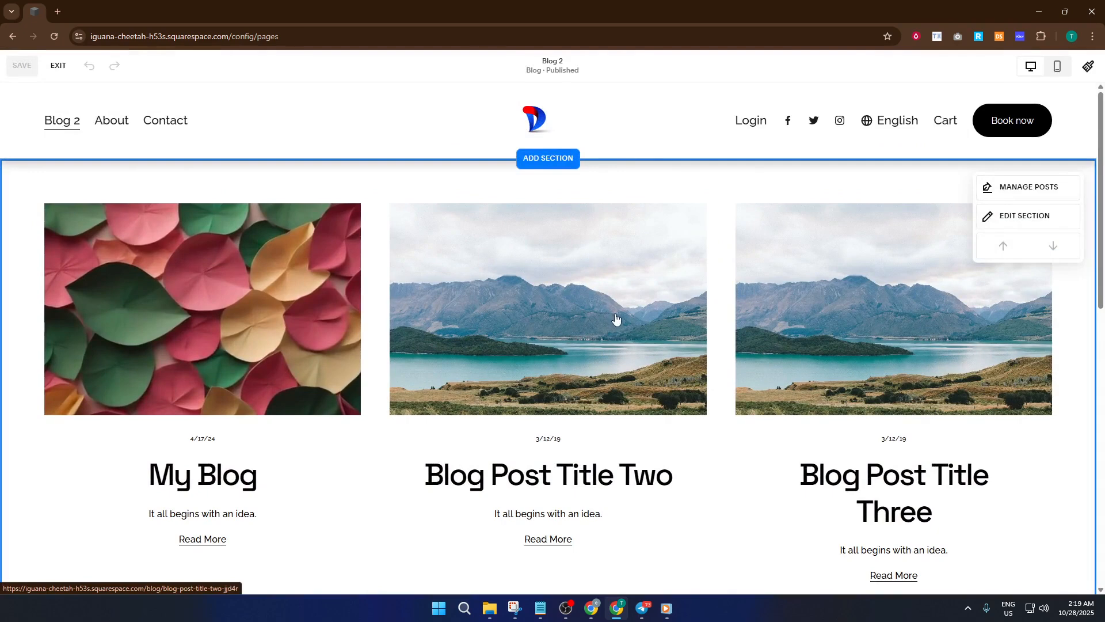
Step: Open the blog section's format settings and find the options for its post images
{"action": "scroll", "coordinate": [615, 315], "scroll_direction": "down", "scroll_amount": 2}
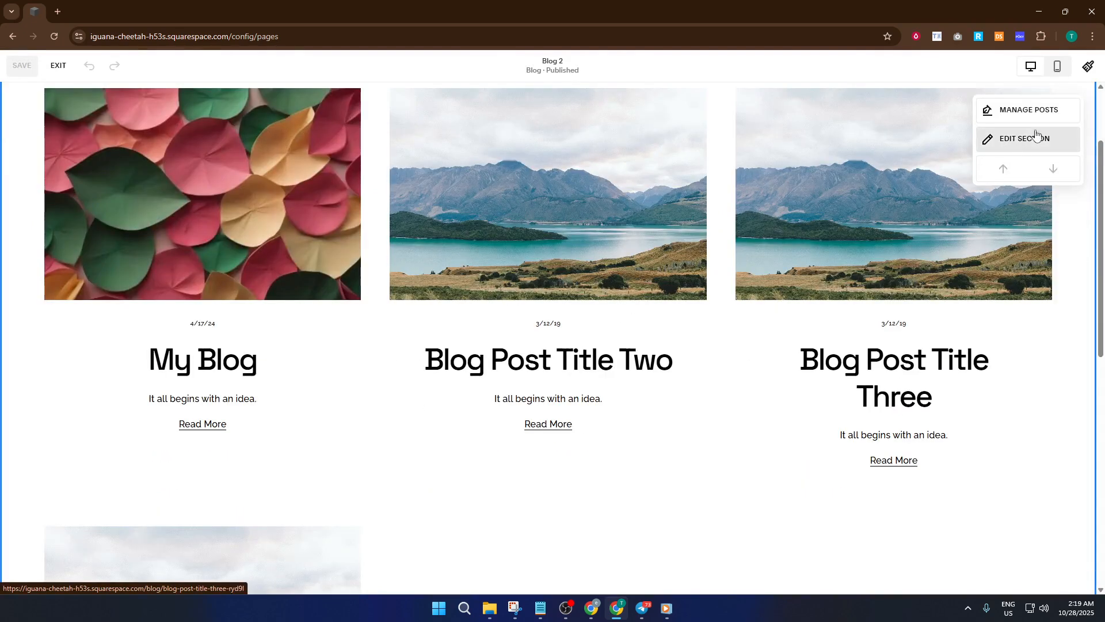
{"action": "left_click", "coordinate": [1001, 138]}
{"action": "scroll", "coordinate": [739, 262], "scroll_direction": "up", "scroll_amount": 2}
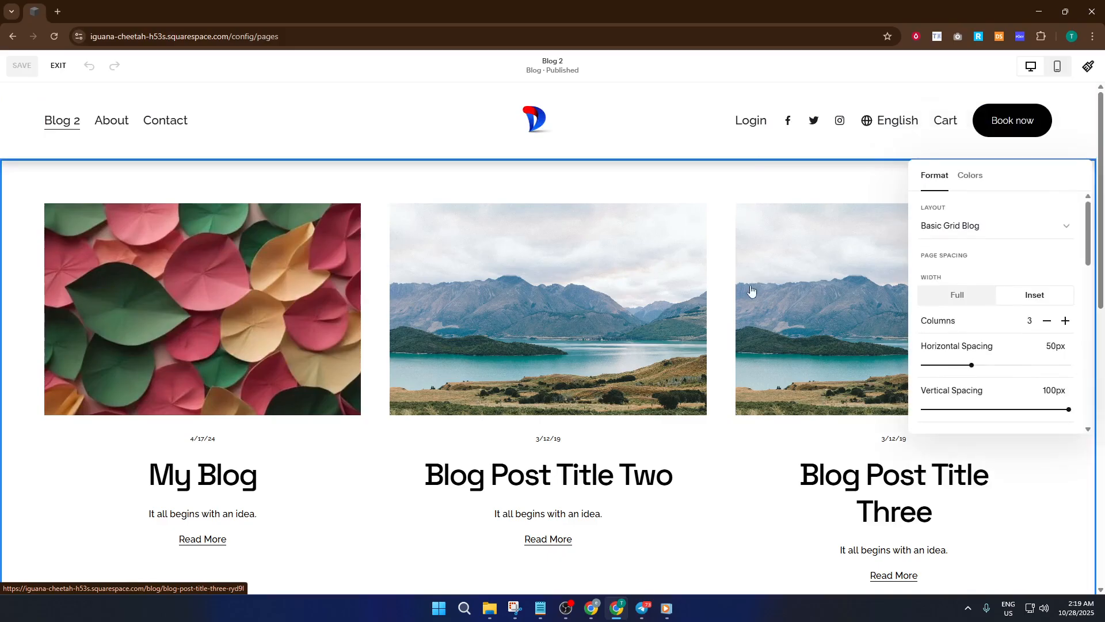
{"action": "scroll", "coordinate": [984, 310], "scroll_direction": "down", "scroll_amount": 2}
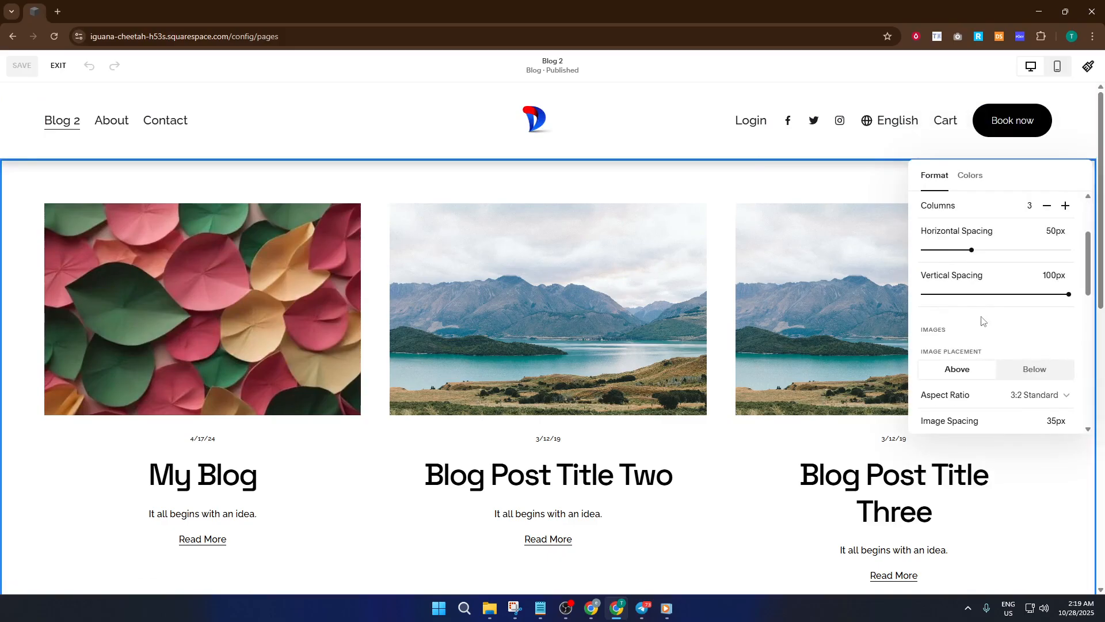
{"action": "scroll", "coordinate": [983, 324], "scroll_direction": "down", "scroll_amount": 1}
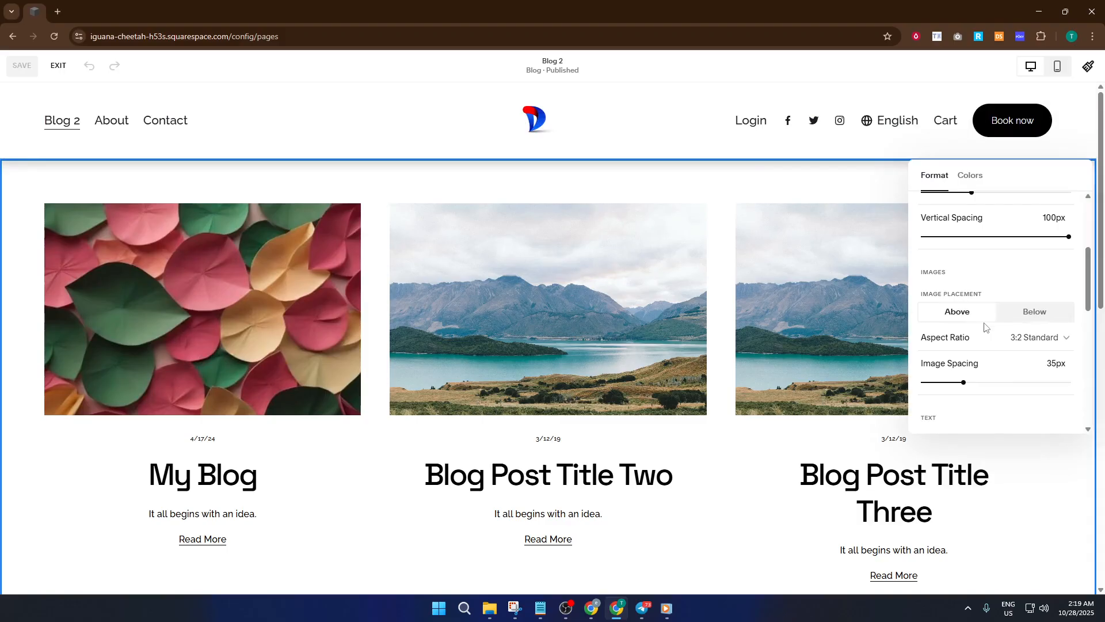
Step: Try the 16:9 Widescreen aspect ratio on the blog post images
{"action": "left_click", "coordinate": [1023, 339]}
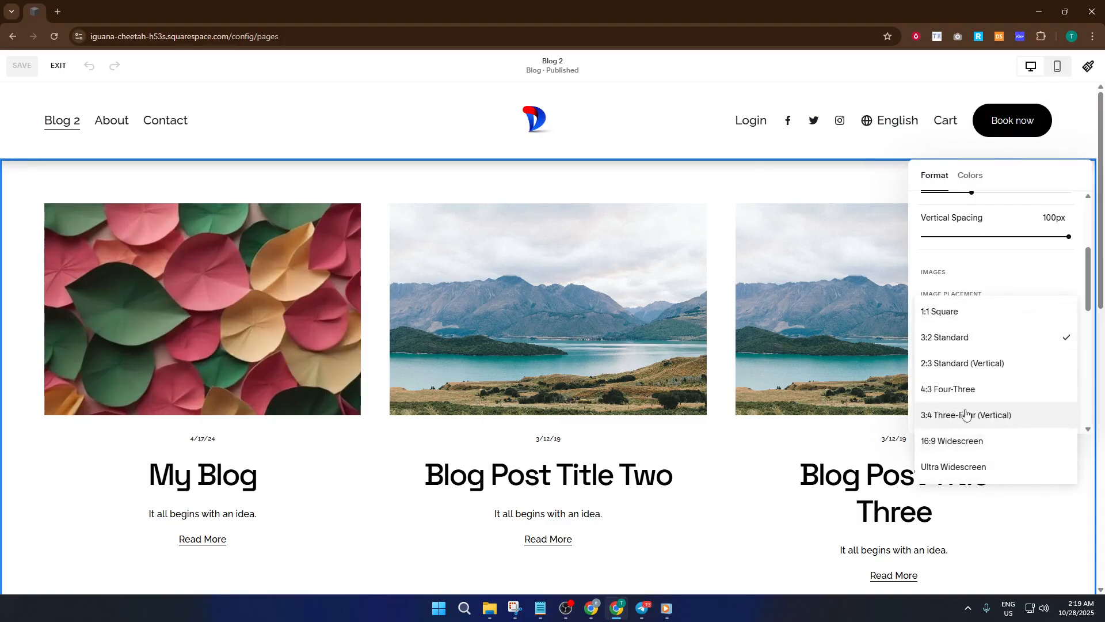
{"action": "left_click", "coordinate": [959, 442]}
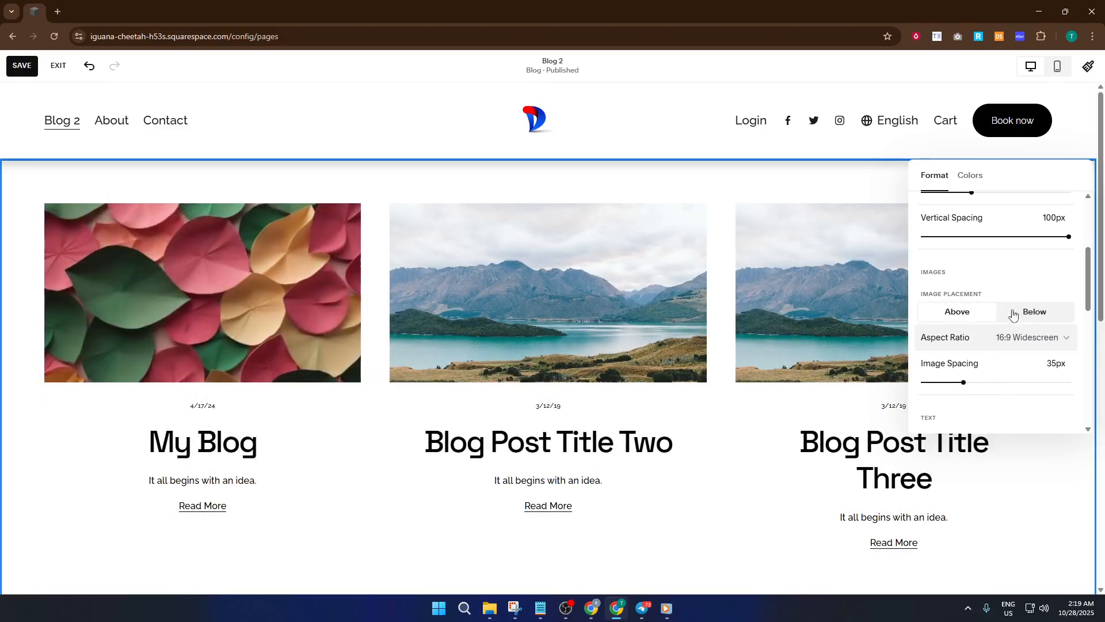
{"action": "left_click", "coordinate": [1012, 341]}
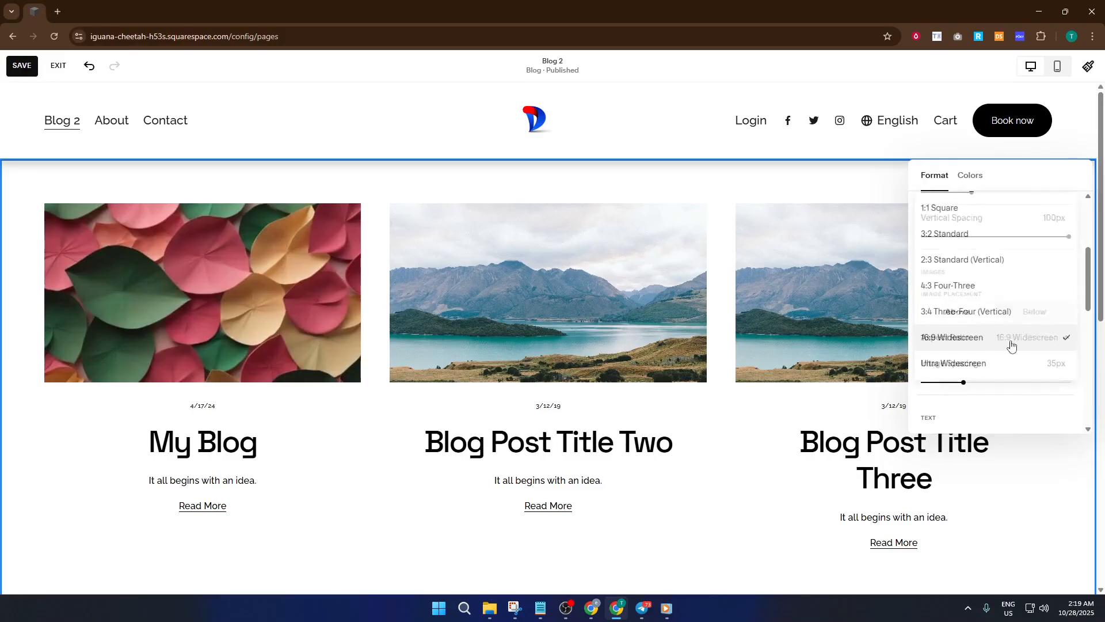
{"action": "left_click", "coordinate": [978, 339]}
Step: Set the blog post images' aspect ratio to 3:4 Three-Four (Vertical) and review the posts on the page
{"action": "left_click", "coordinate": [1047, 344]}
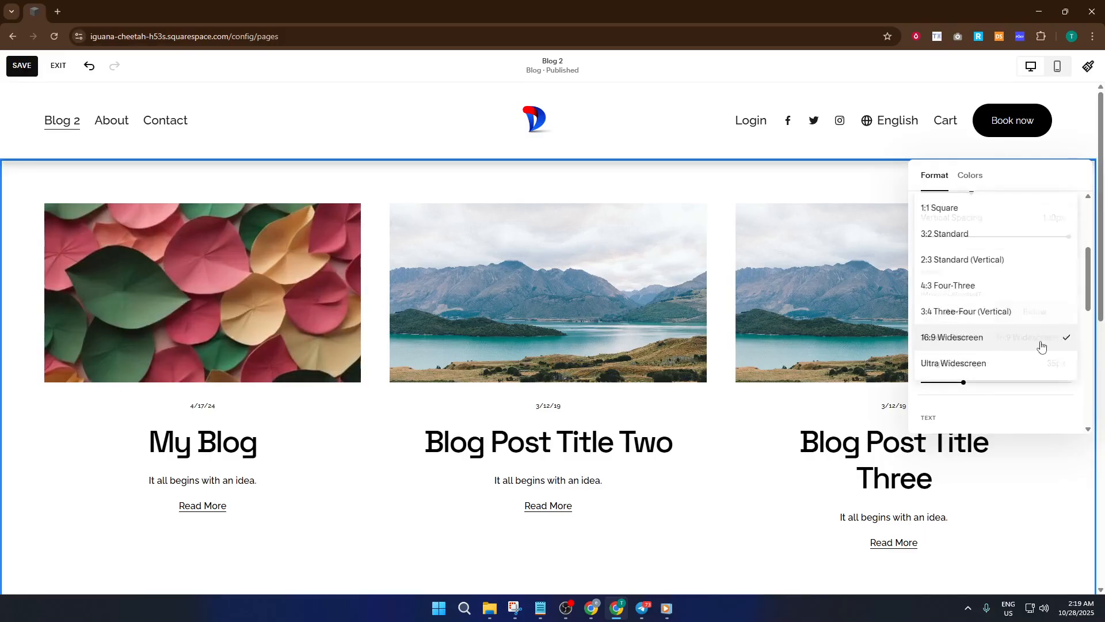
{"action": "left_click", "coordinate": [993, 314]}
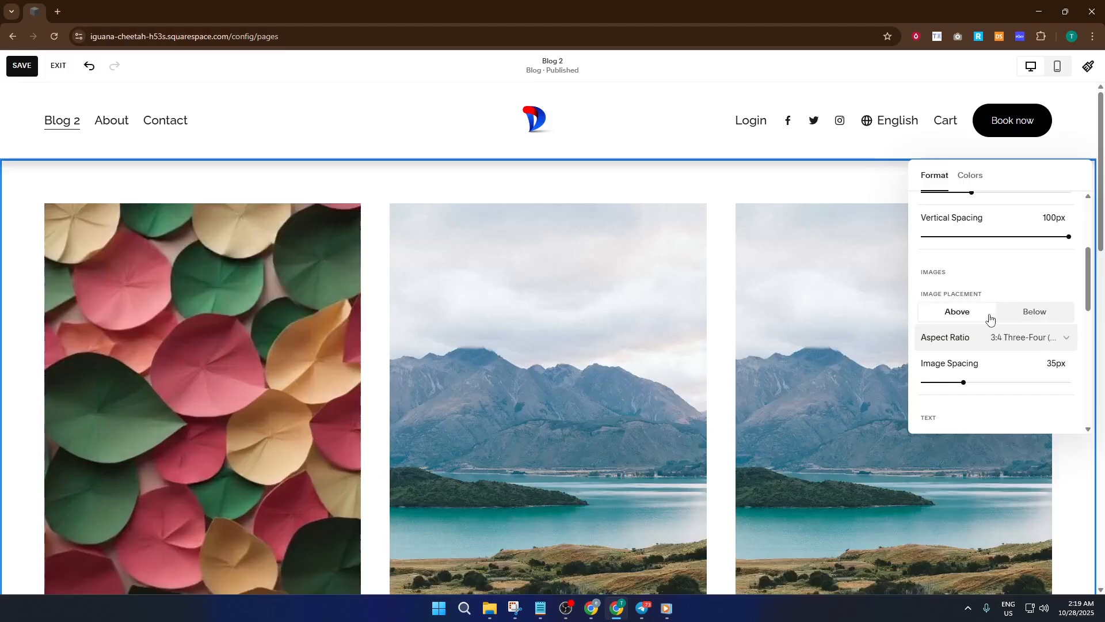
{"action": "scroll", "coordinate": [758, 391], "scroll_direction": "down", "scroll_amount": 3}
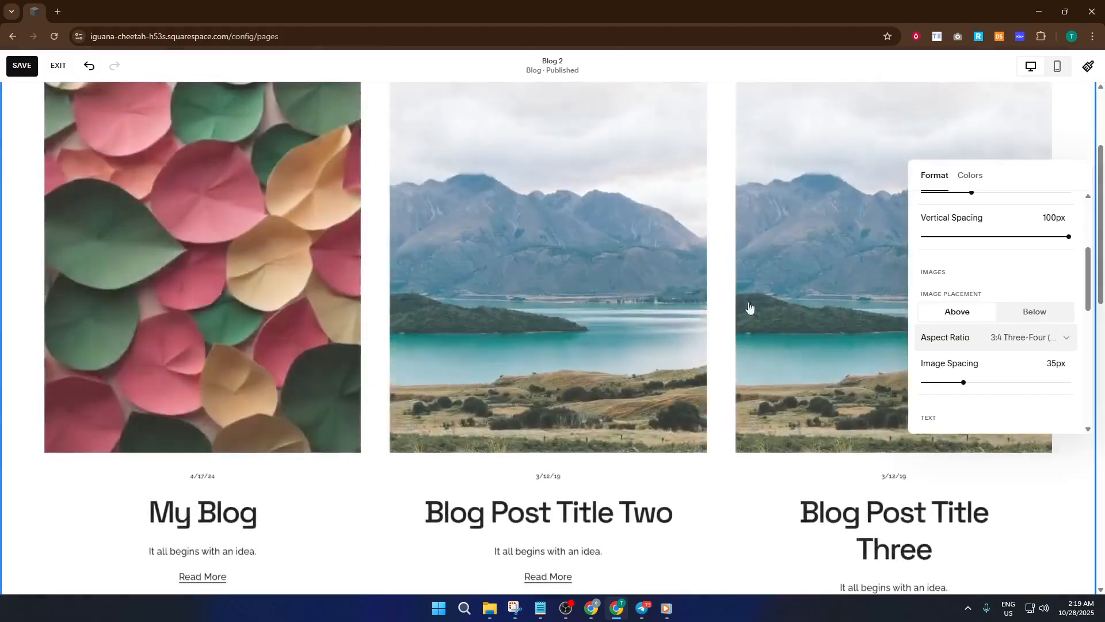